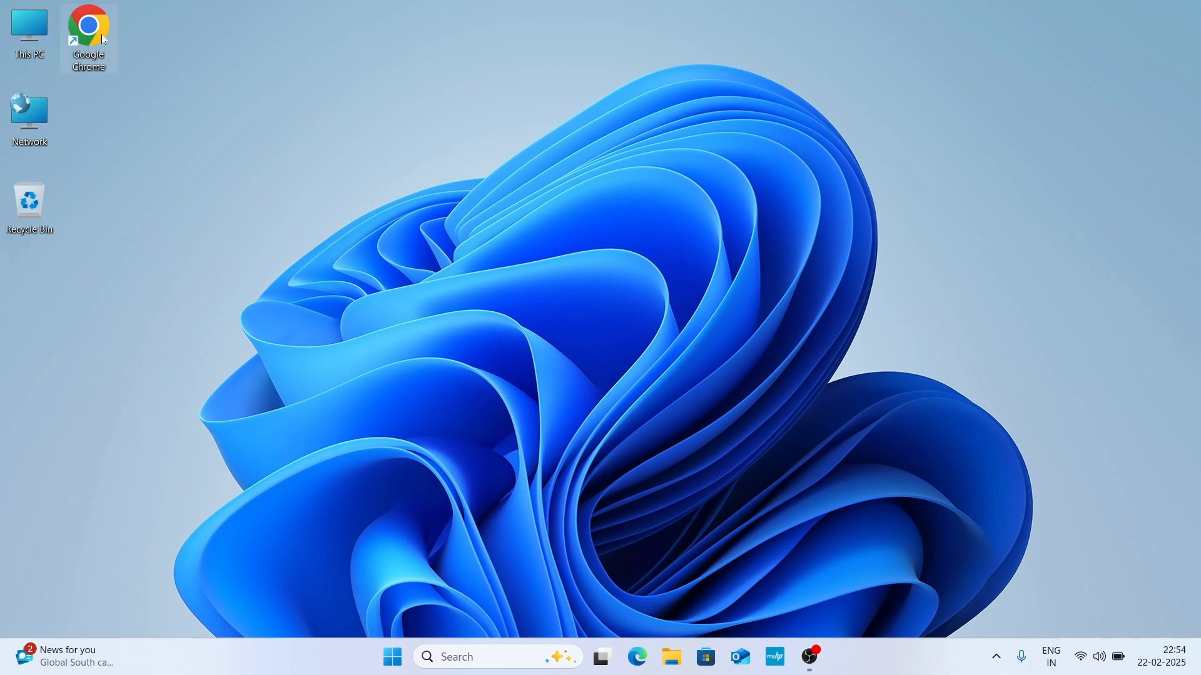
Open Google Chrome in a maximized window and search Google for "pycharm ide".
{"action": "double_click", "coordinate": [97, 63]}
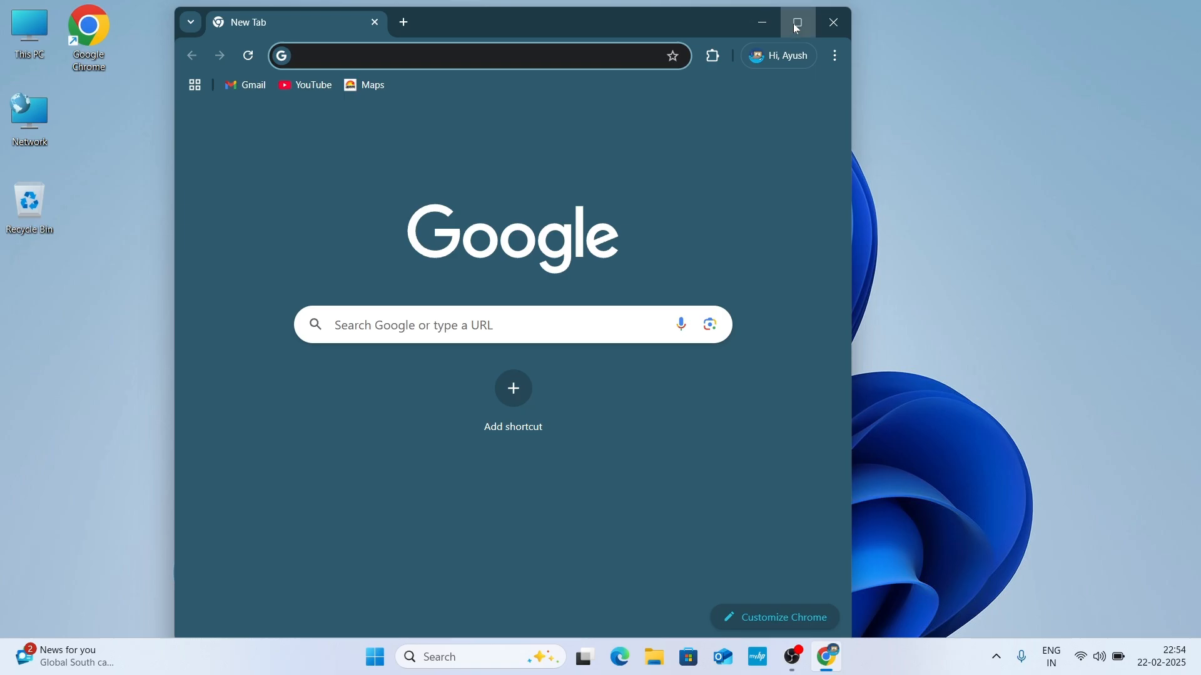
{"action": "left_click", "coordinate": [801, 30]}
{"action": "left_click", "coordinate": [350, 319]}
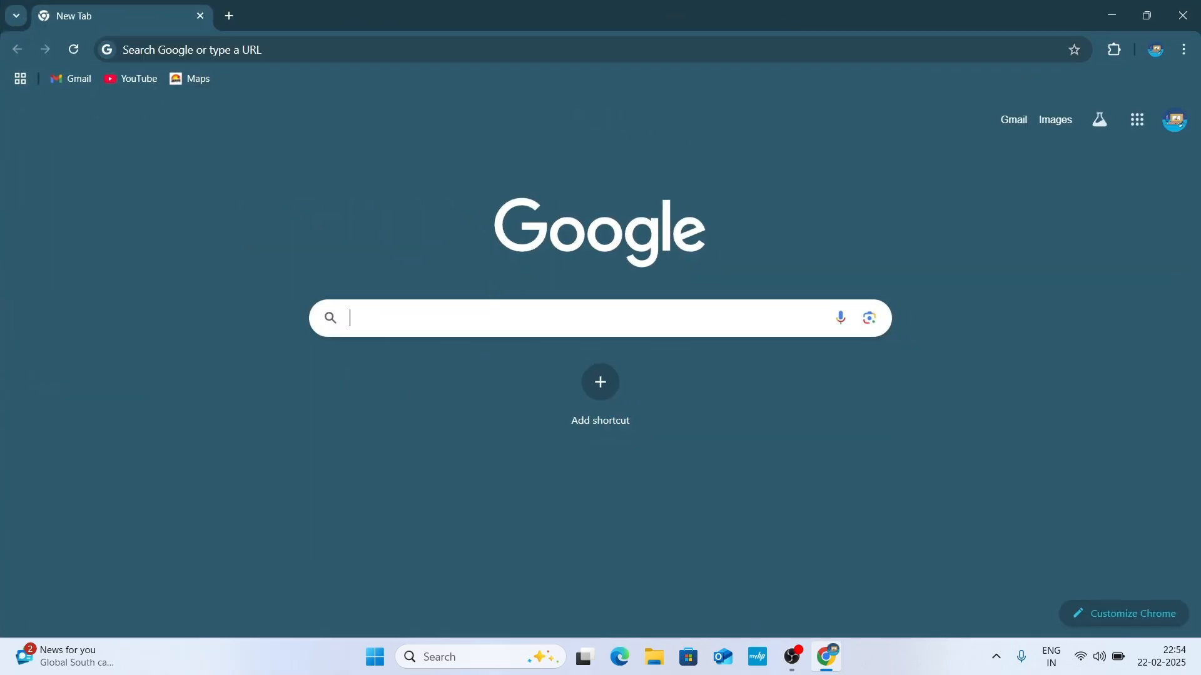
{"action": "type", "text": "pycha"}
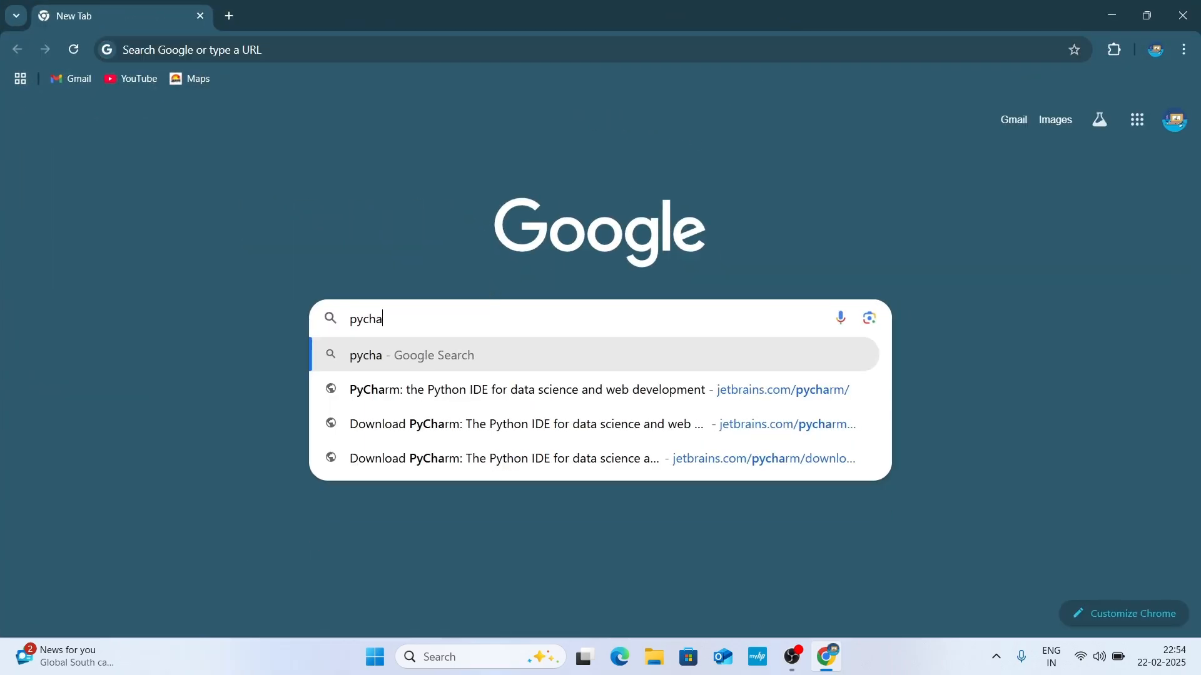
{"action": "type", "text": "rm ide"}
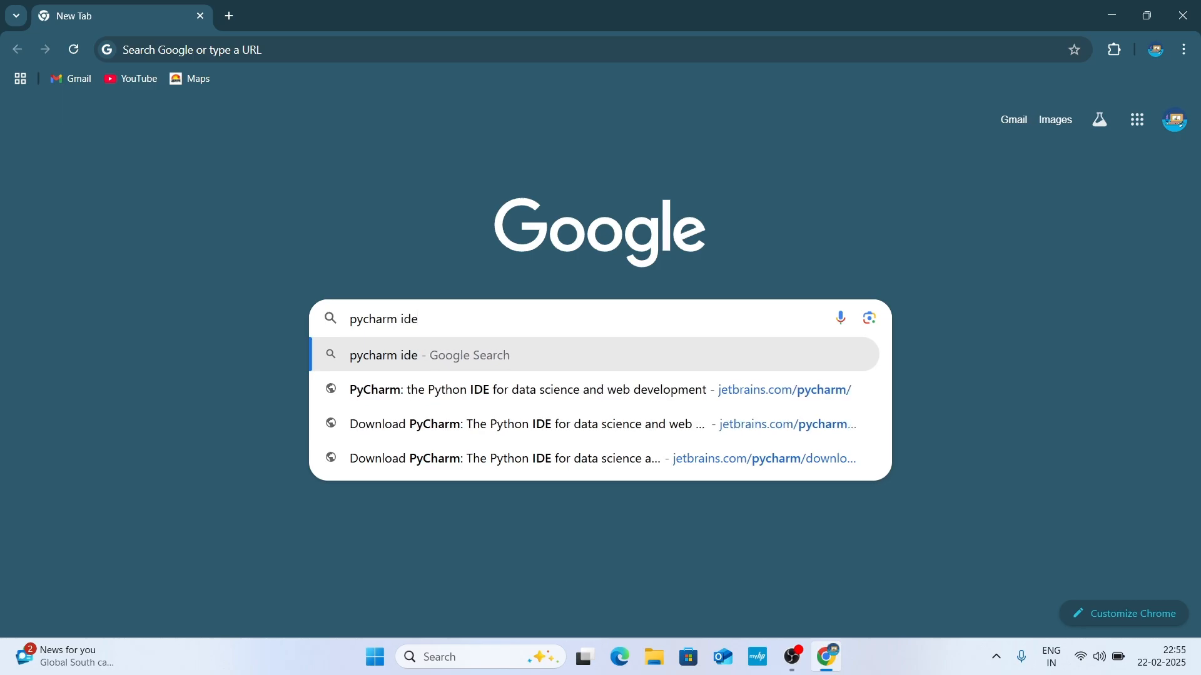
{"action": "key", "text": "Return"}
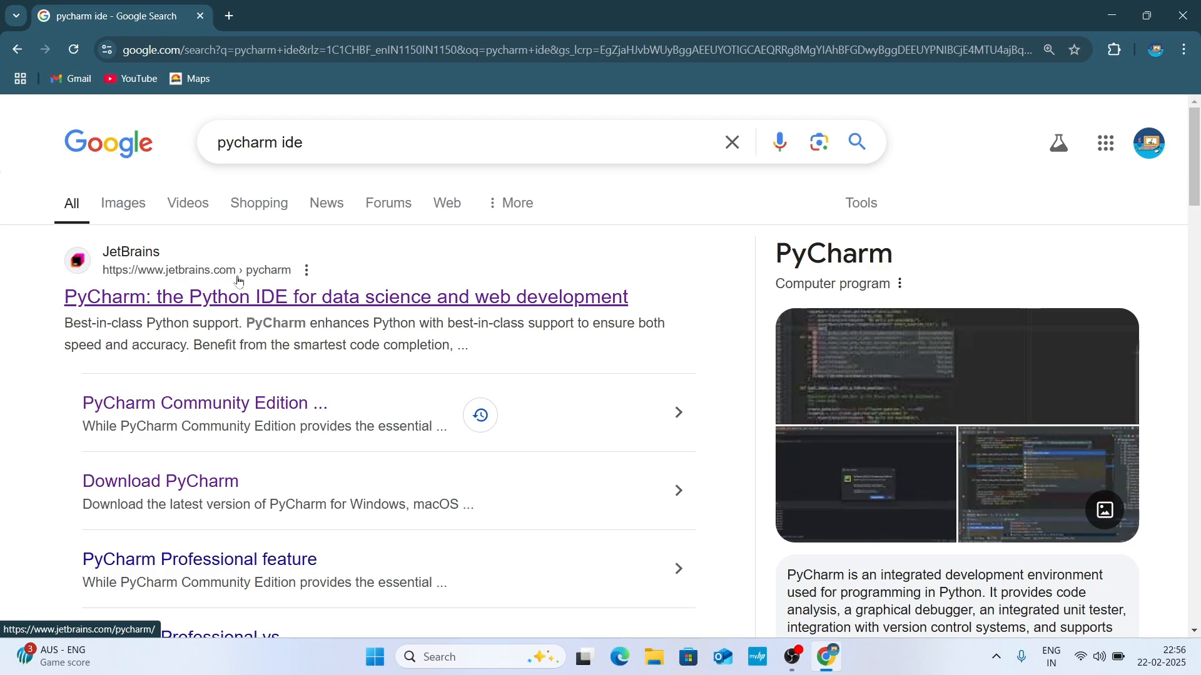
Download the PyCharm Community Edition .exe installer for Windows from the JetBrains site, check the download, and minimize the browser.
{"action": "left_click", "coordinate": [253, 302]}
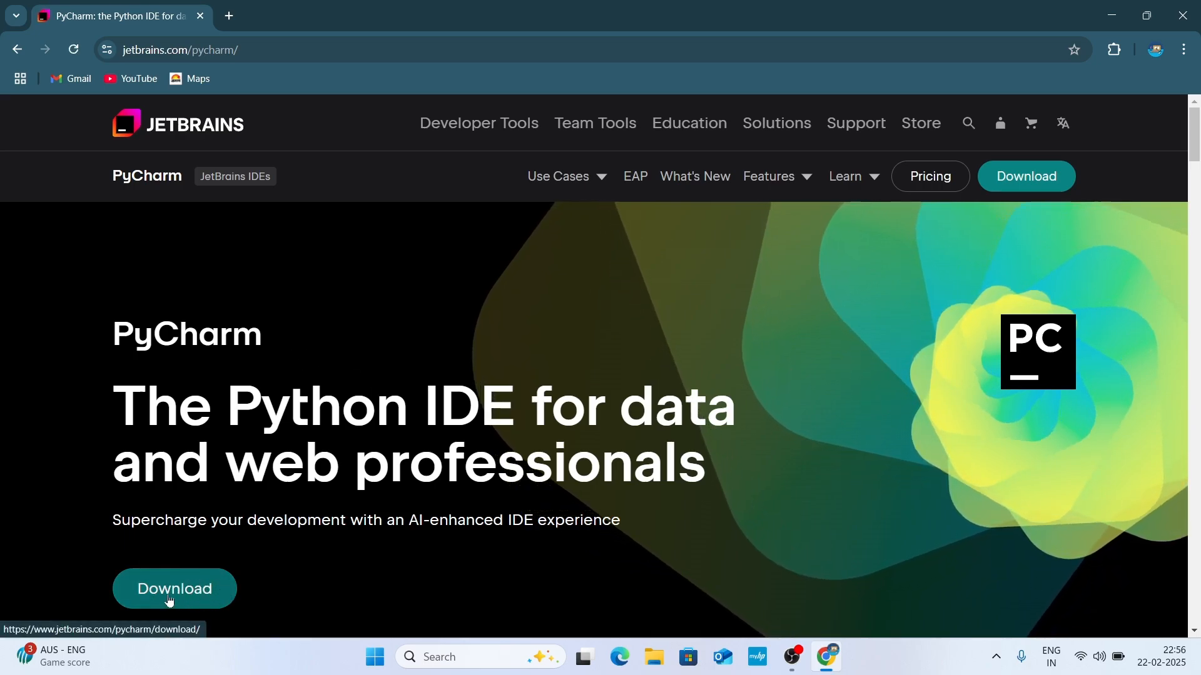
{"action": "left_click", "coordinate": [1040, 182]}
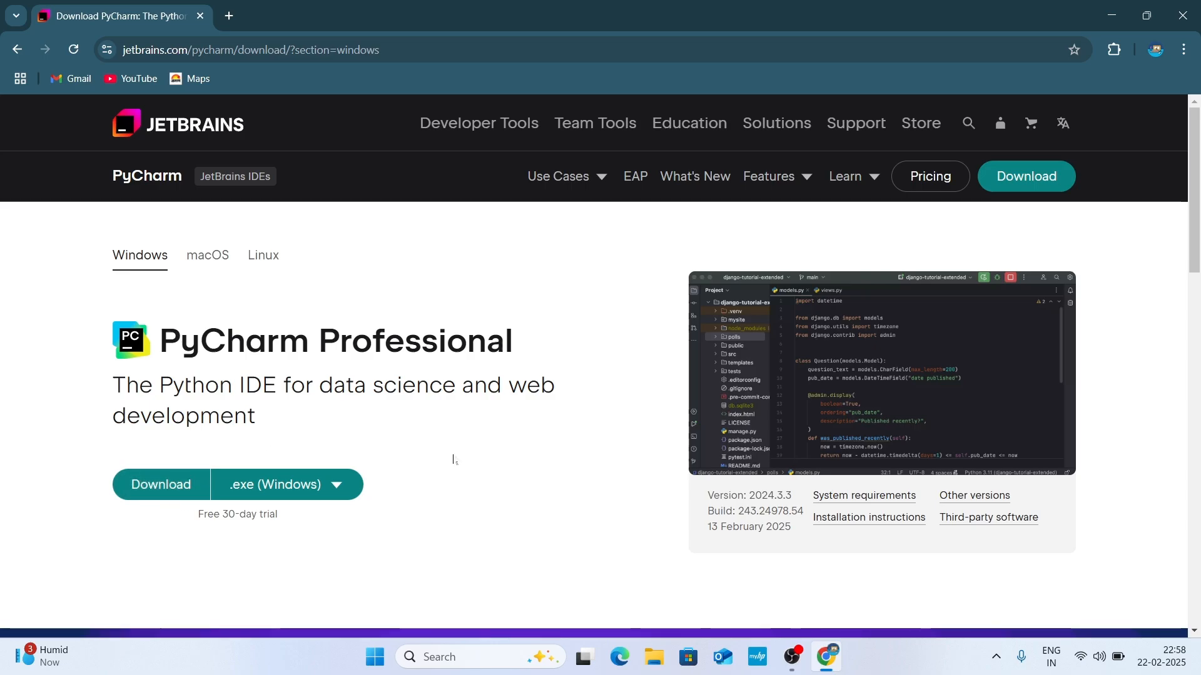
{"action": "scroll", "coordinate": [454, 460], "scroll_direction": "down", "scroll_amount": 6}
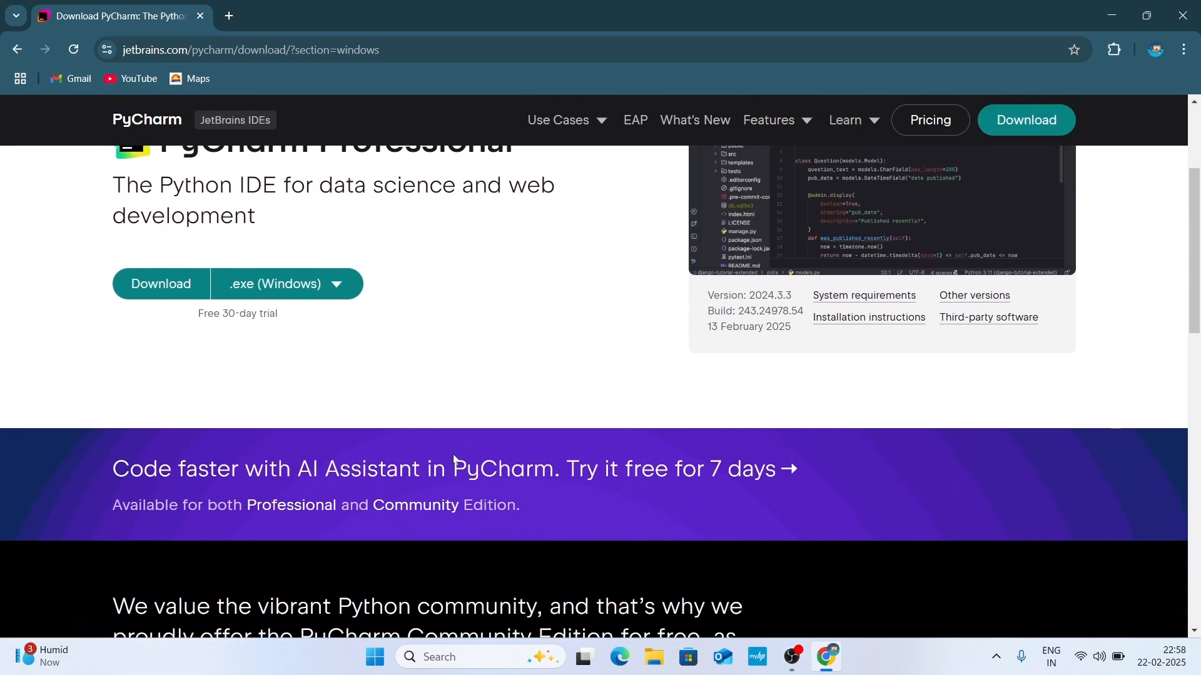
{"action": "scroll", "coordinate": [454, 460], "scroll_direction": "down", "scroll_amount": 5}
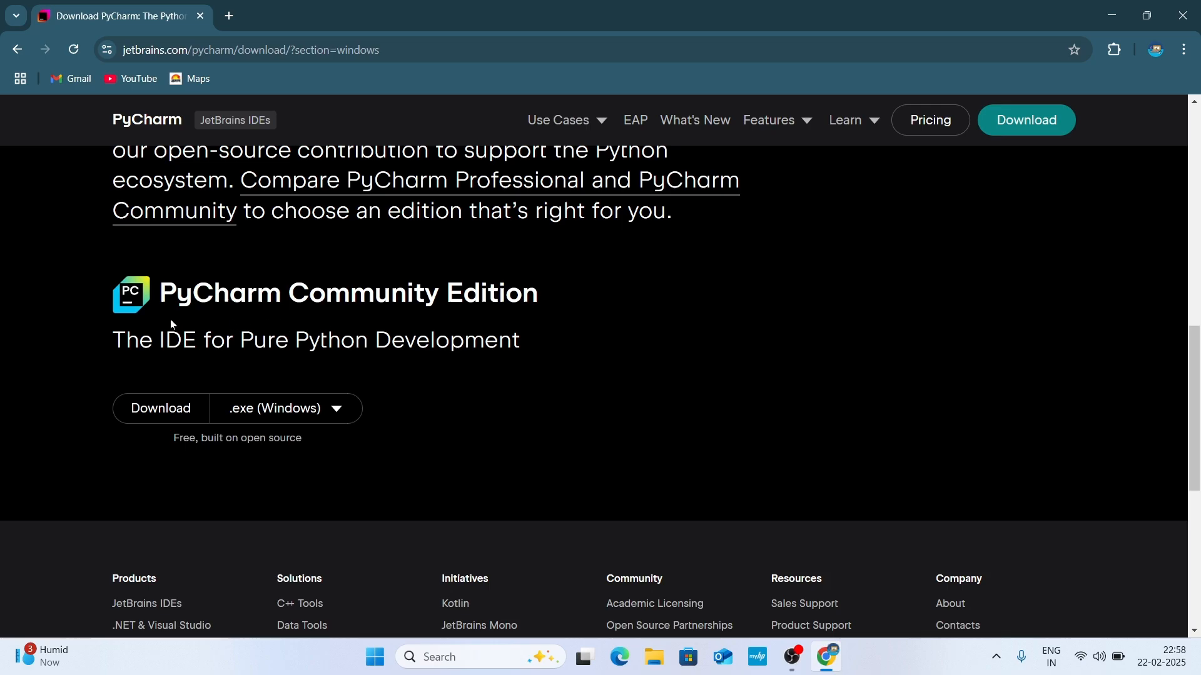
{"action": "left_click", "coordinate": [173, 421]}
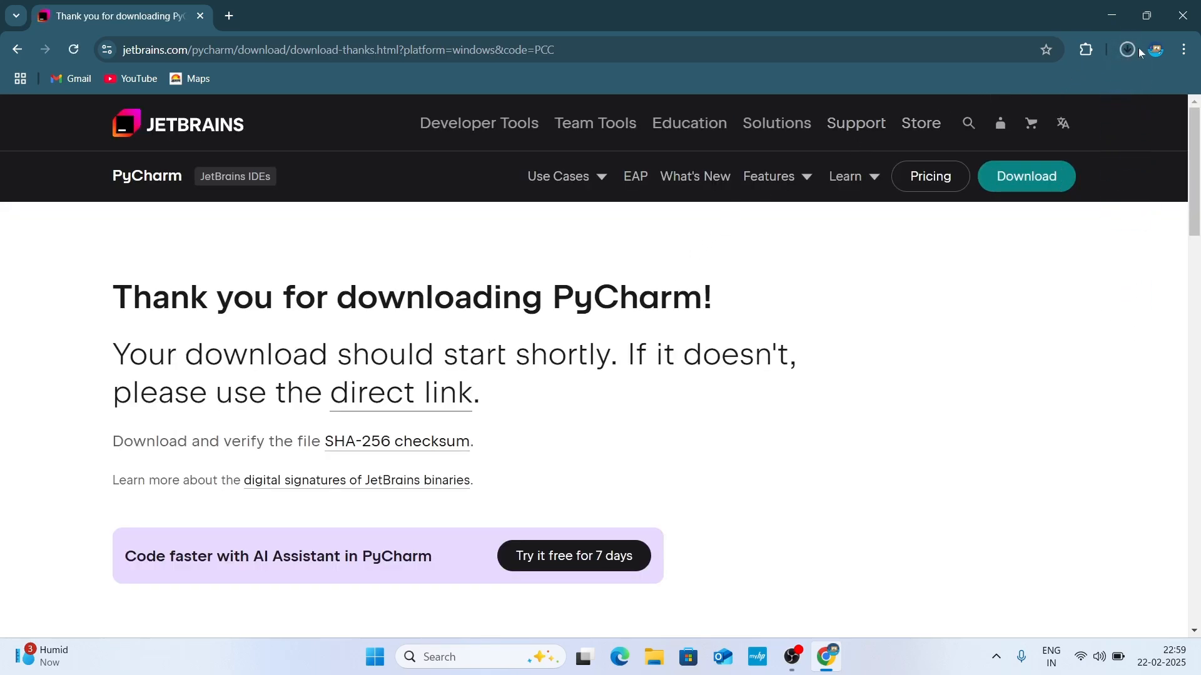
{"action": "left_click", "coordinate": [1127, 51]}
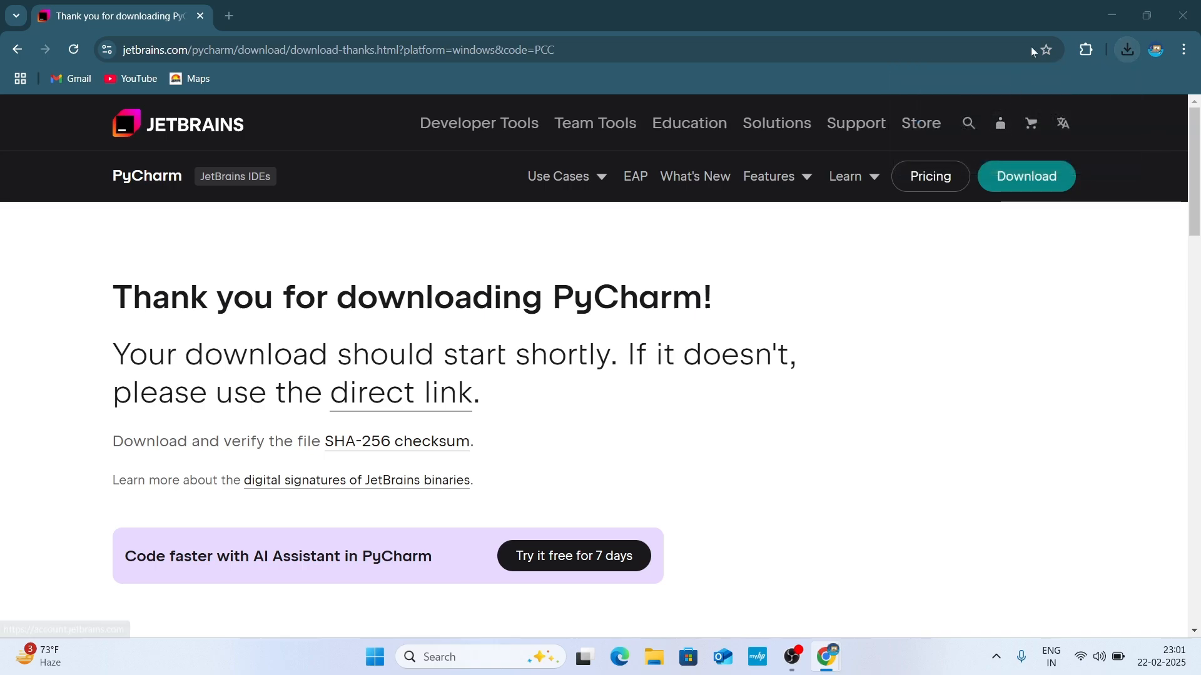
{"action": "left_click", "coordinate": [1112, 15]}
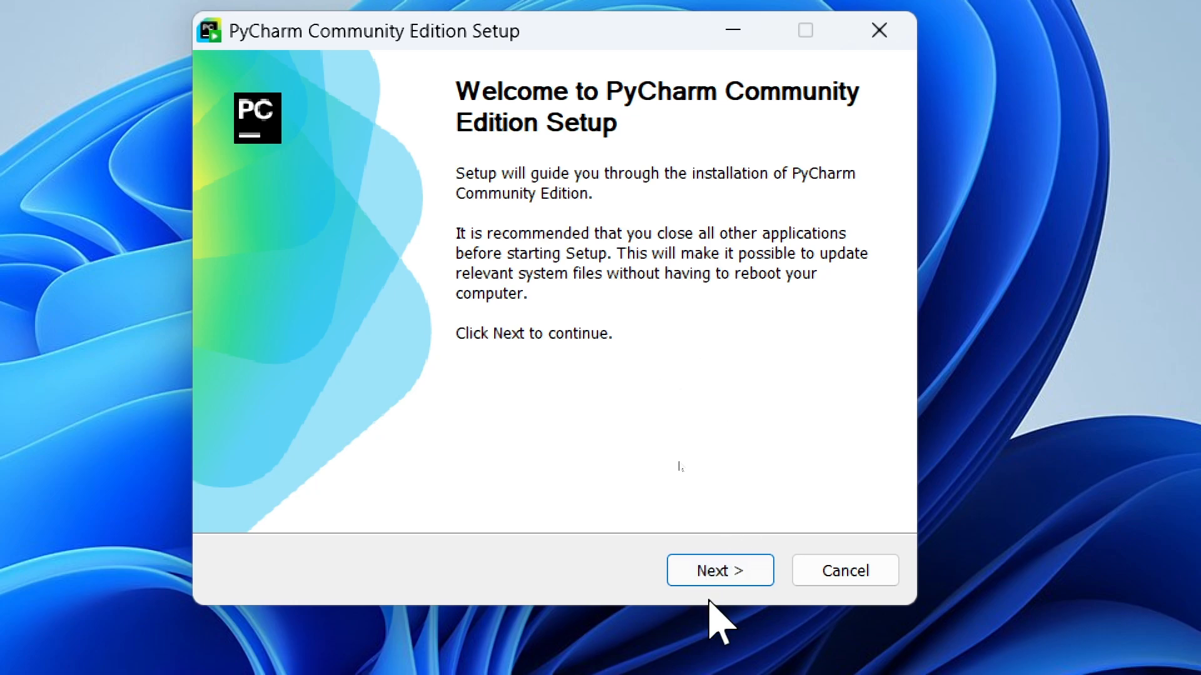
Proceed past the setup welcome page and accept the default destination folder, dismissing the folder browser without choosing another location.
{"action": "left_click", "coordinate": [719, 569]}
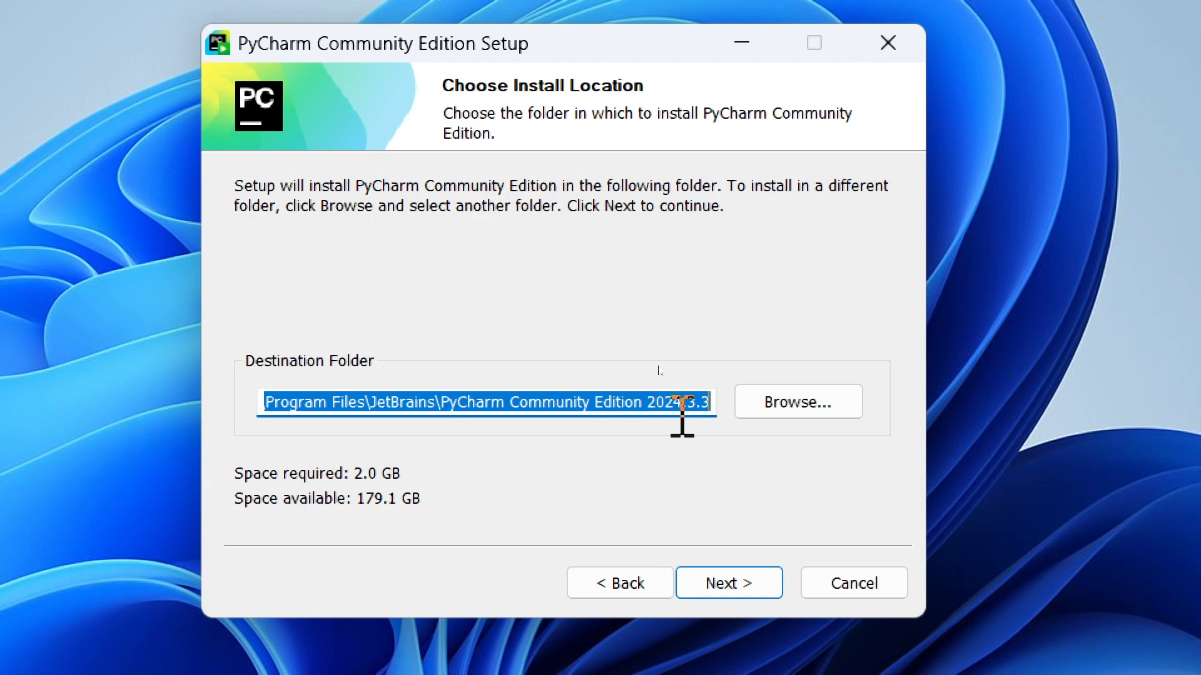
{"action": "left_click", "coordinate": [780, 401]}
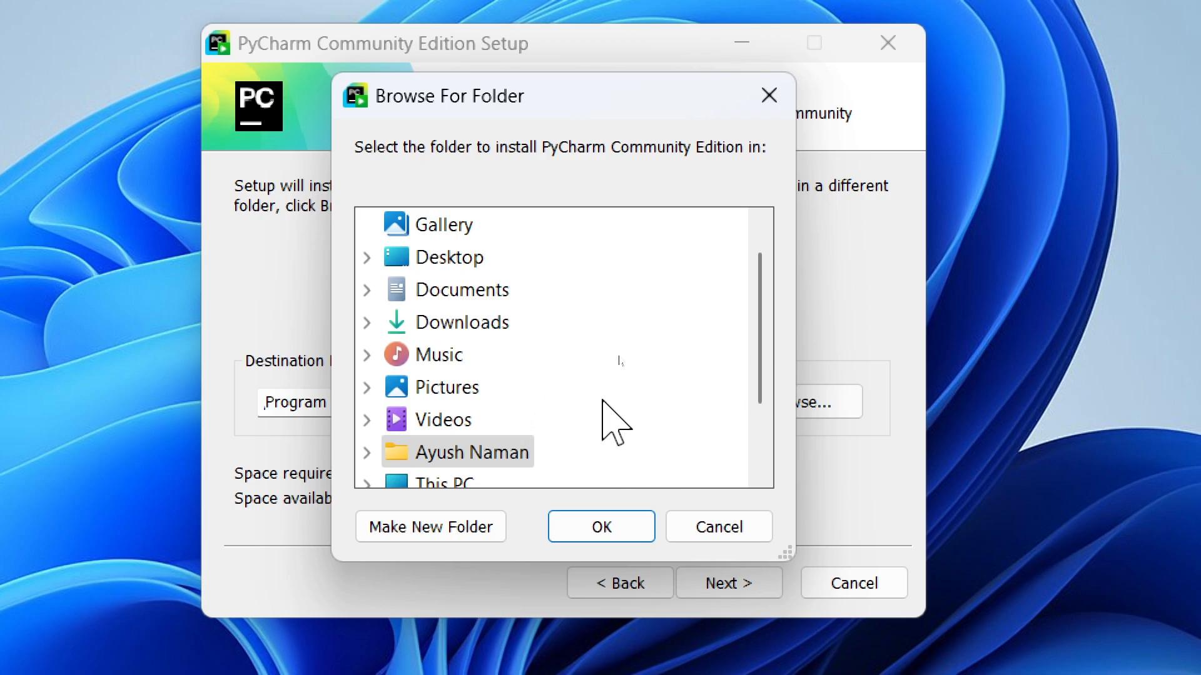
{"action": "left_click", "coordinate": [770, 99]}
{"action": "left_click", "coordinate": [531, 499]}
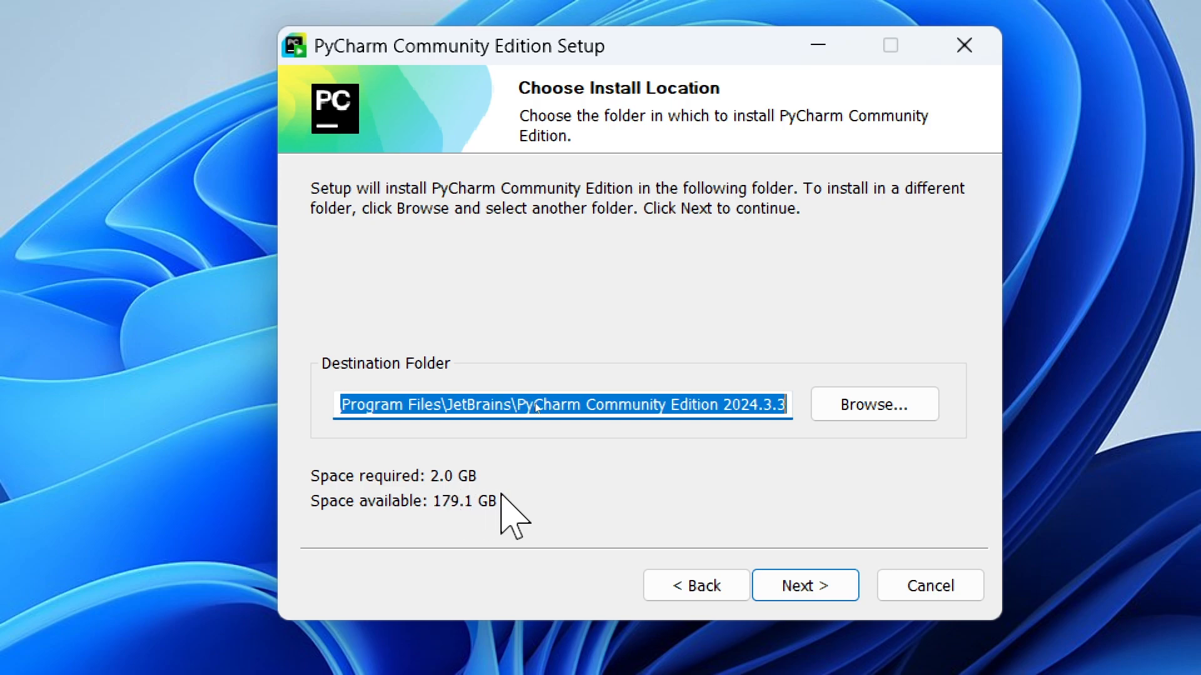
{"action": "left_click", "coordinate": [812, 591]}
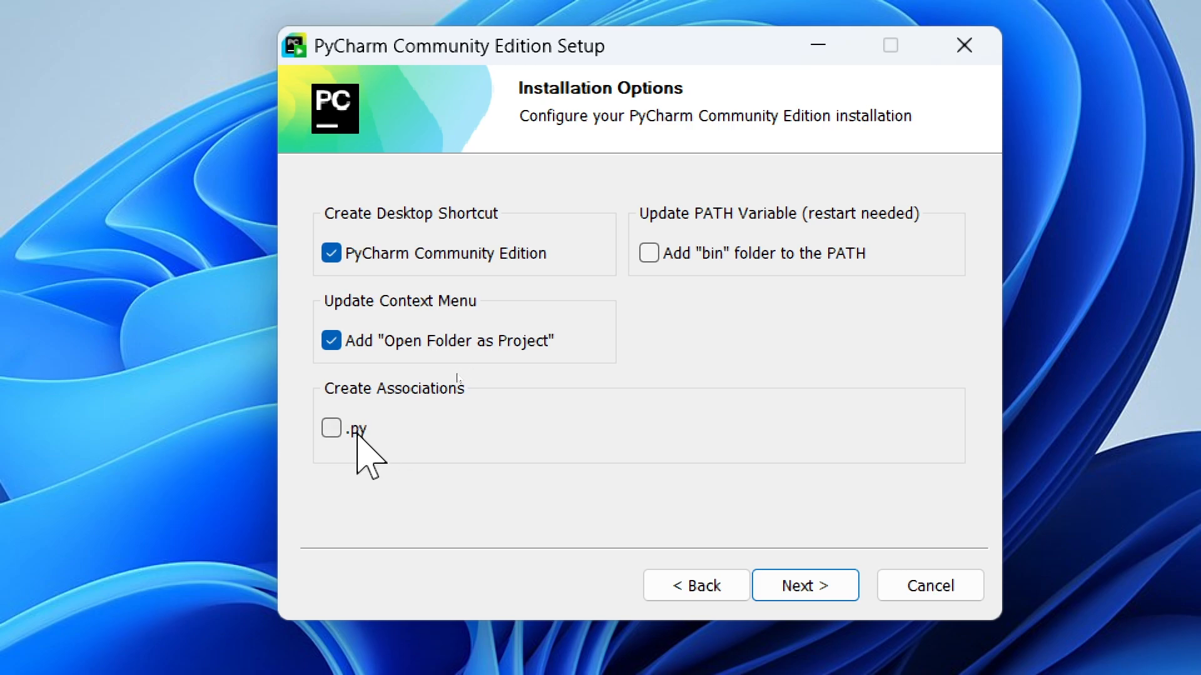
Enable the .py file association, leave adding the "bin" folder to the PATH off, and confirm the installation options.
{"action": "left_click", "coordinate": [336, 430]}
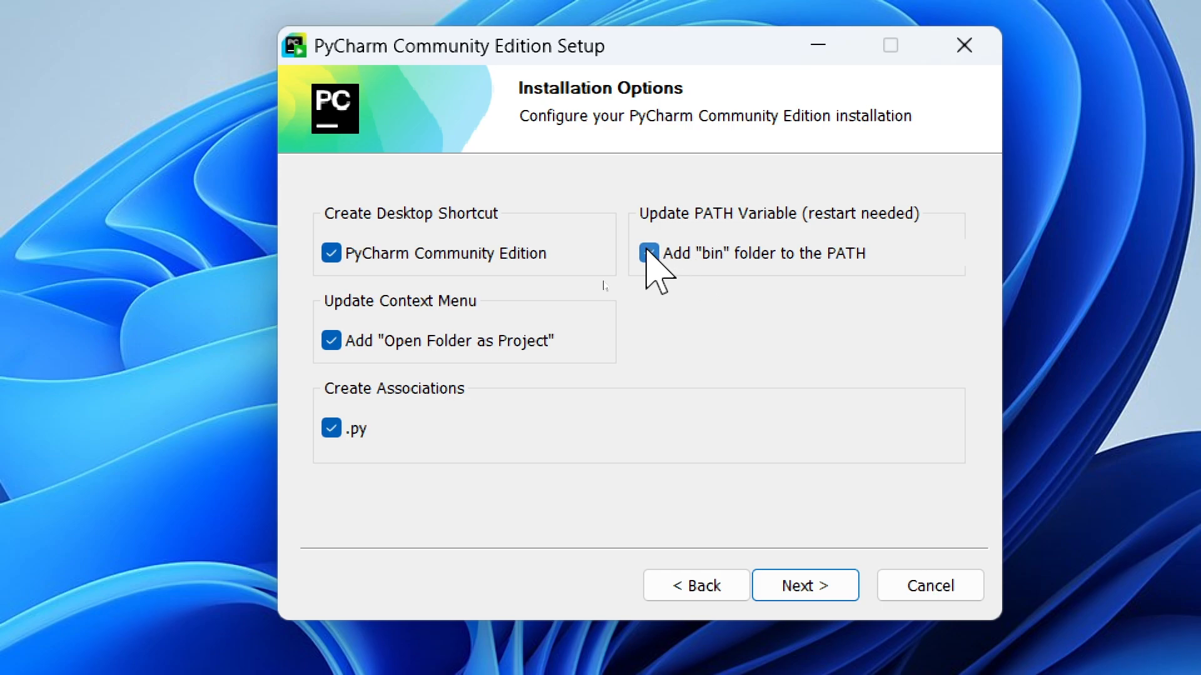
{"action": "left_click", "coordinate": [648, 253]}
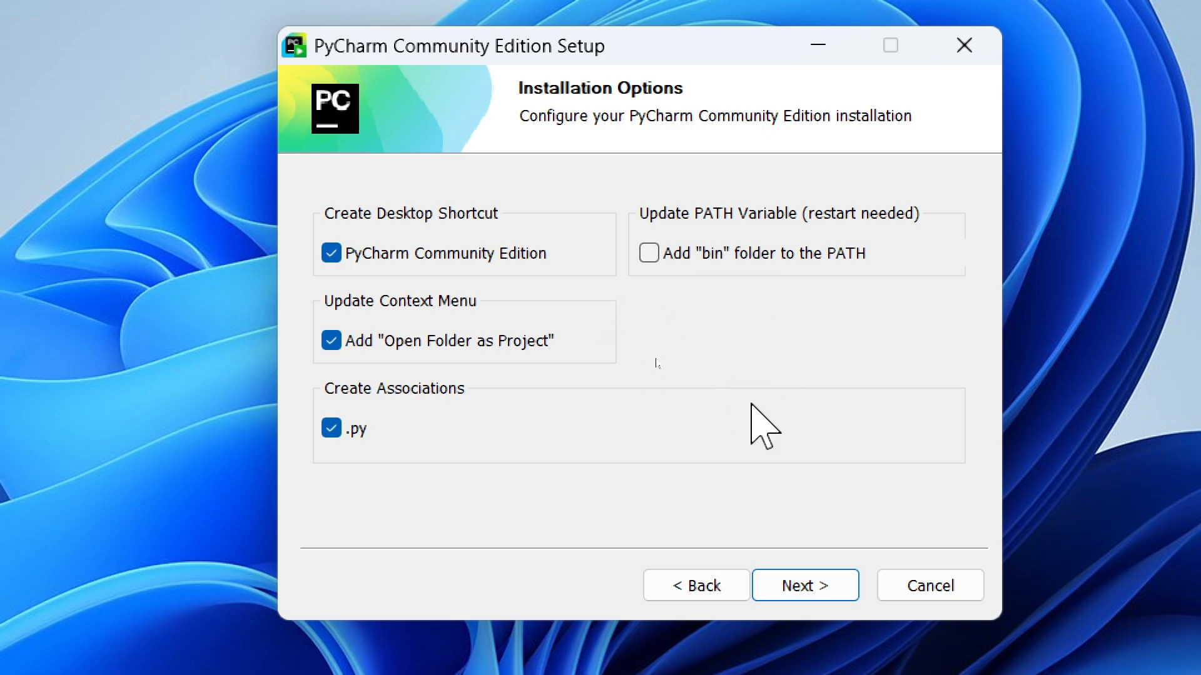
{"action": "left_click", "coordinate": [809, 592]}
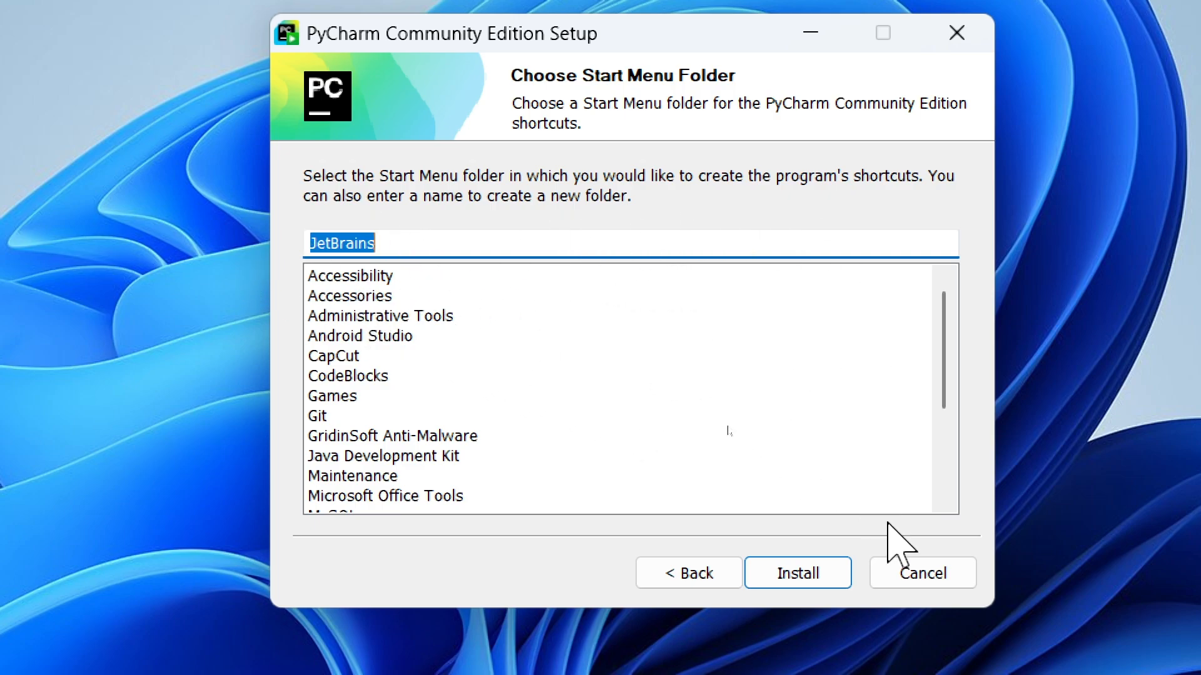
Install PyCharm Community Edition with the JetBrains Start Menu folder, and finish setup without running the program.
{"action": "left_click", "coordinate": [800, 563]}
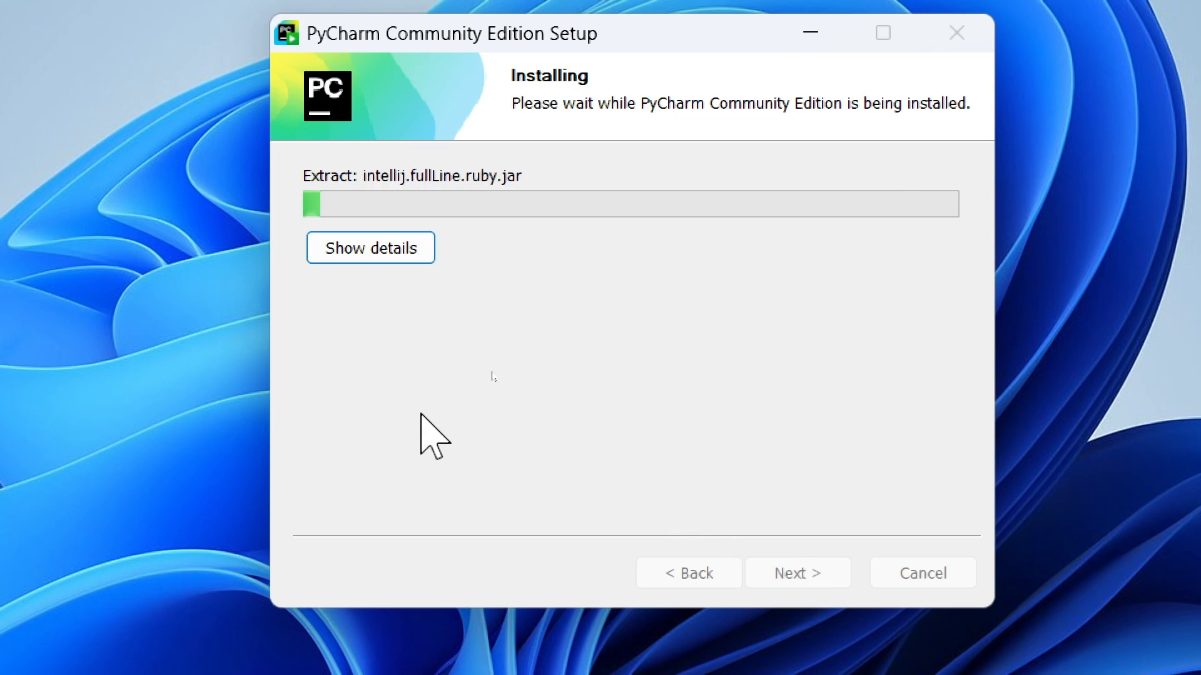
{"action": "left_click", "coordinate": [388, 249]}
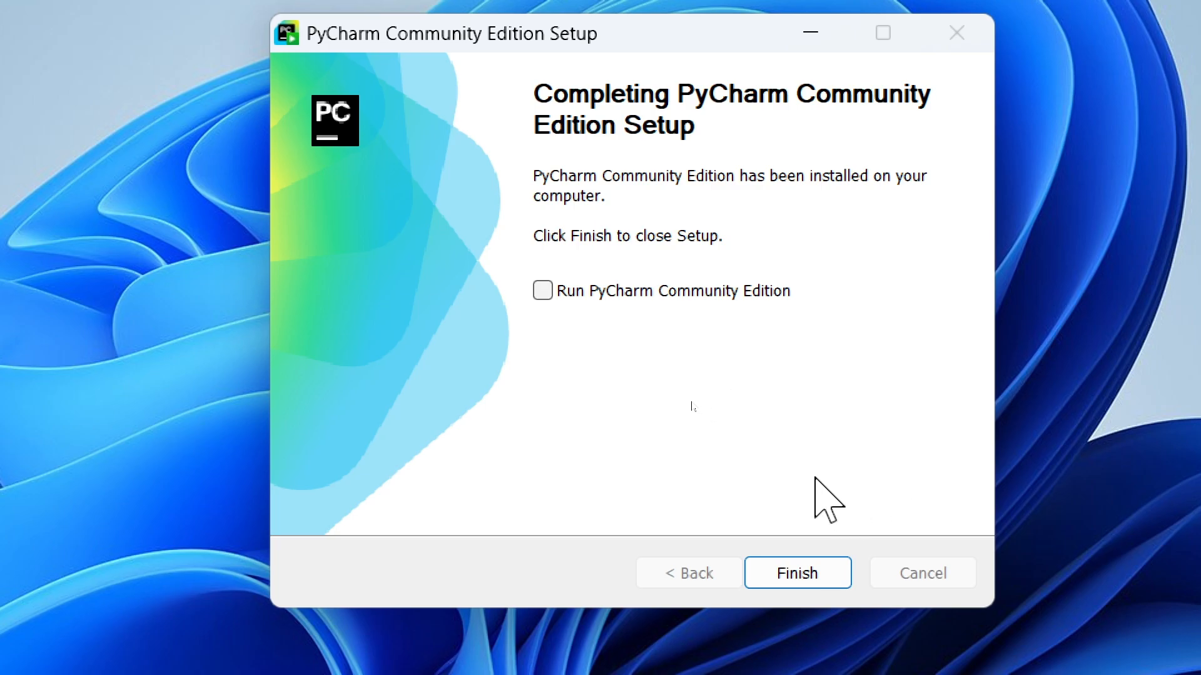
{"action": "left_click", "coordinate": [788, 578]}
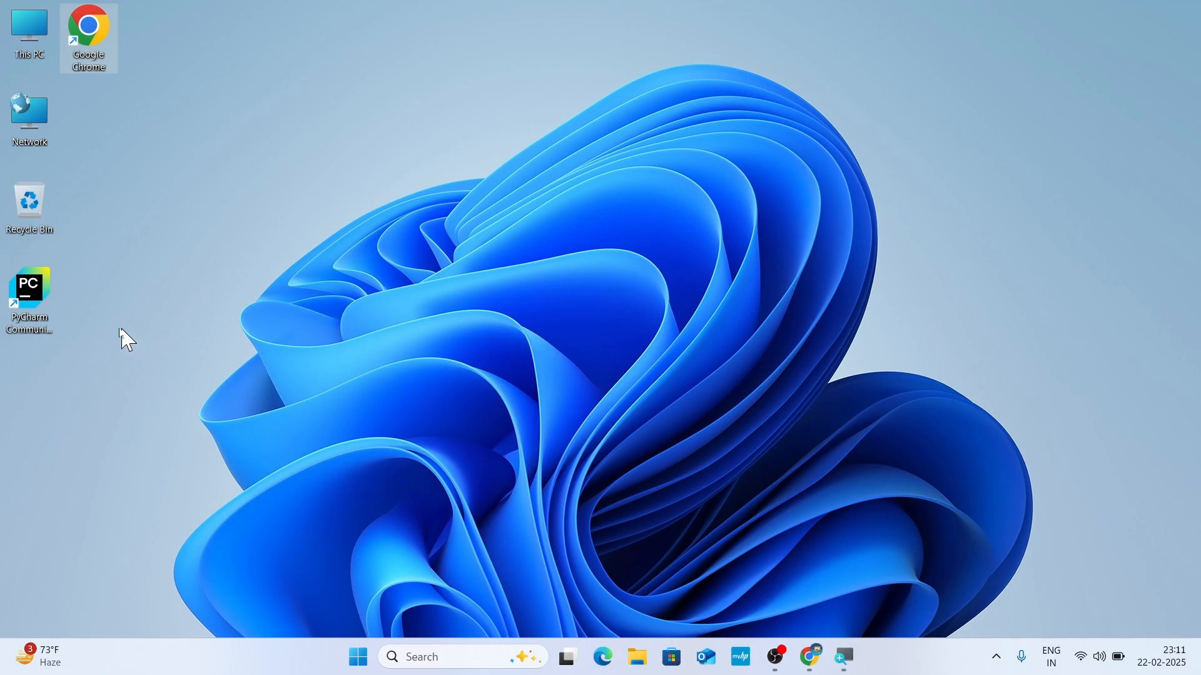
Launch PyCharm Community Edition from the desktop and accept the terms of its user agreement.
{"action": "left_click", "coordinate": [35, 317]}
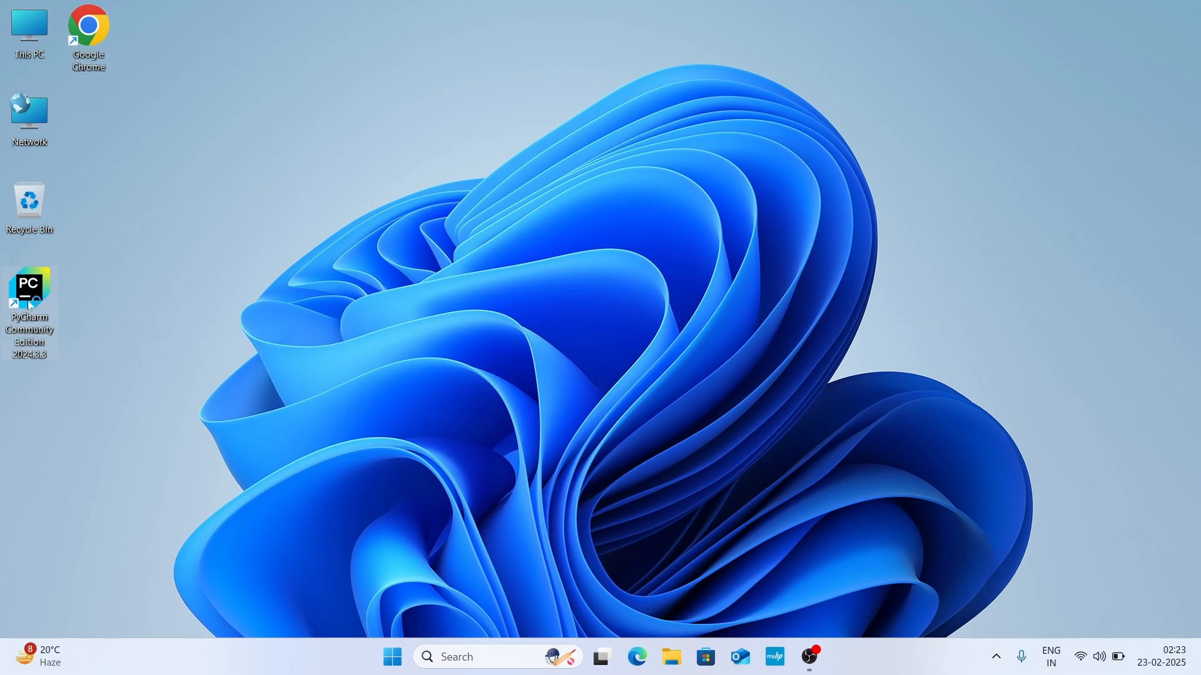
{"action": "double_click", "coordinate": [30, 307]}
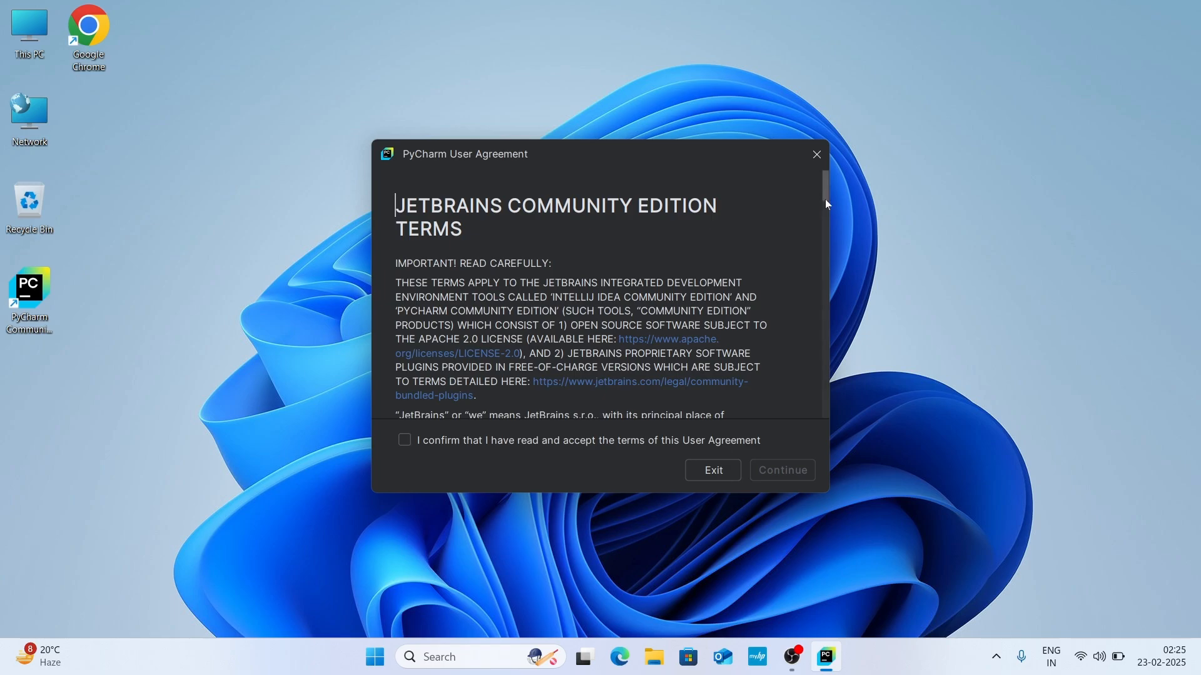
{"action": "left_click_drag", "start_coordinate": [827, 200], "coordinate": [837, 416]}
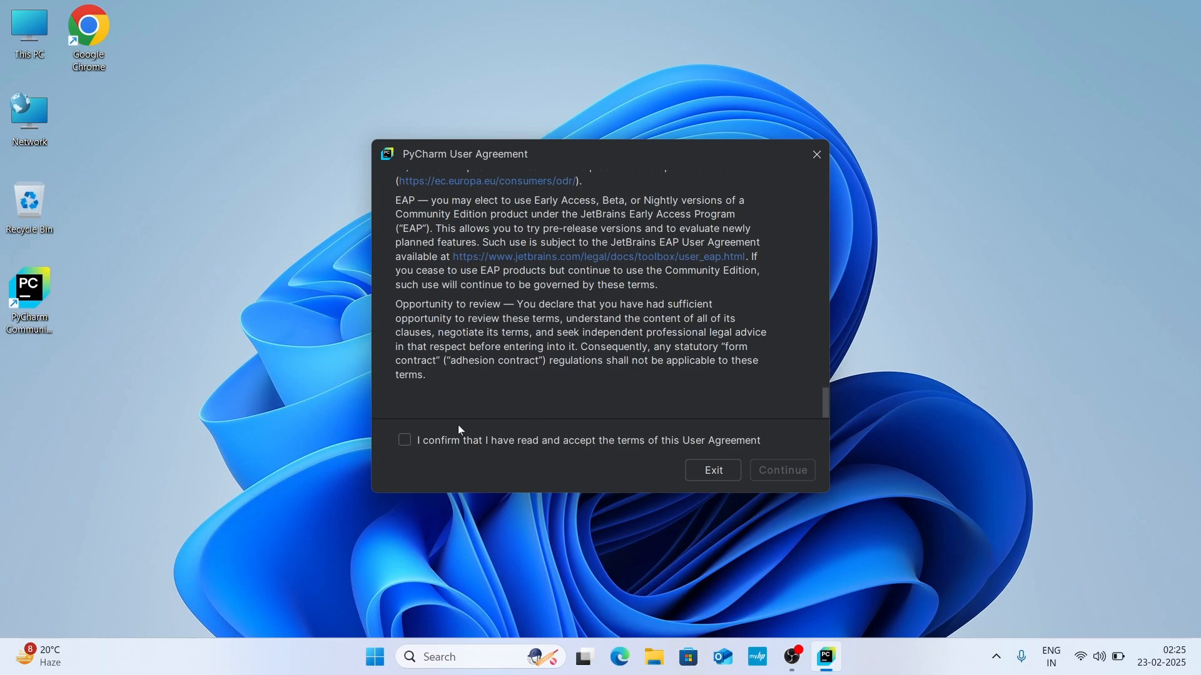
{"action": "left_click", "coordinate": [405, 441]}
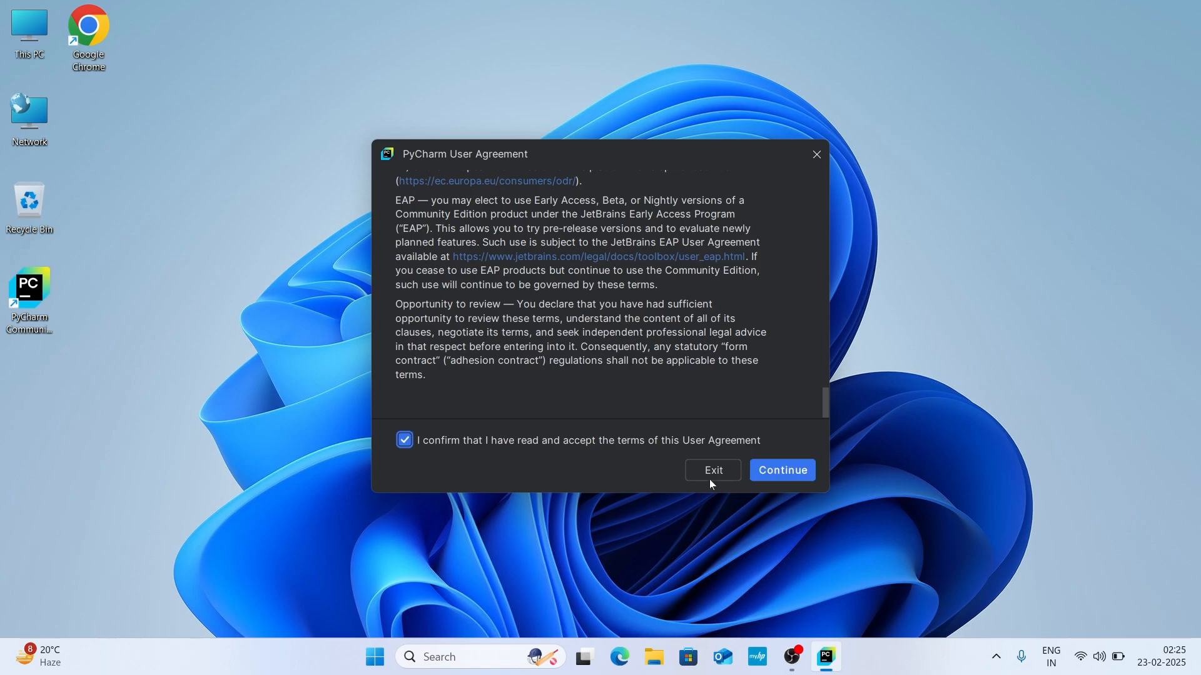
{"action": "left_click", "coordinate": [784, 476]}
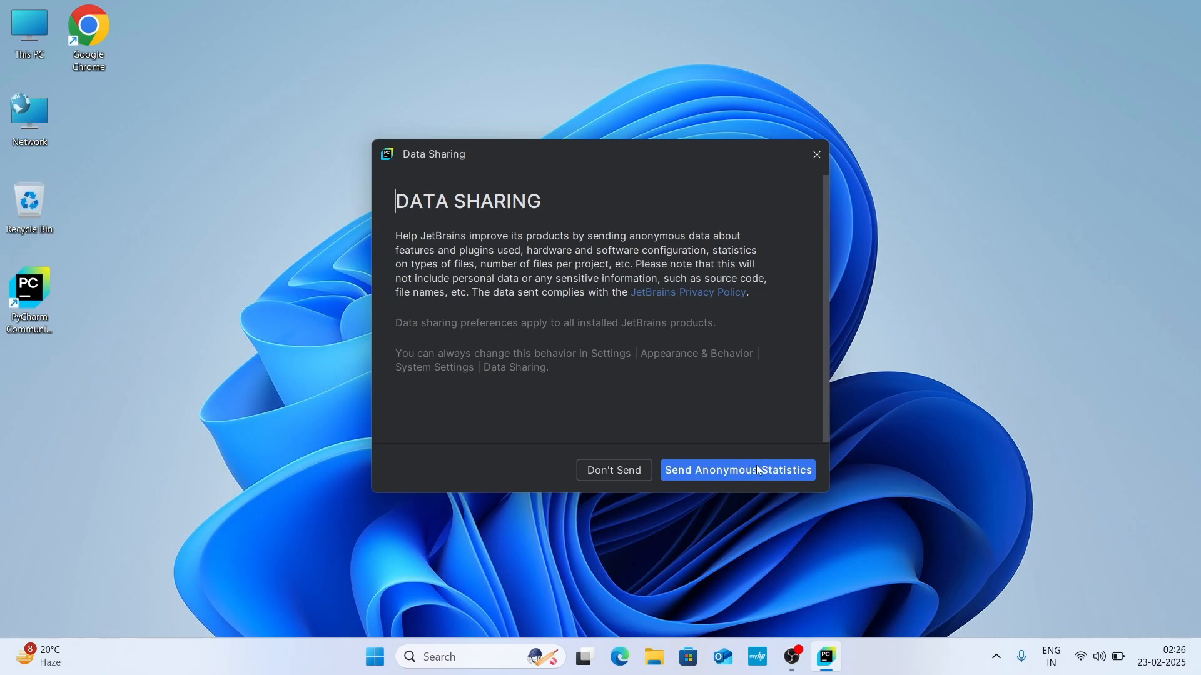
Decline sending anonymous usage statistics and skip importing settings from another editor.
{"action": "left_click", "coordinate": [616, 470]}
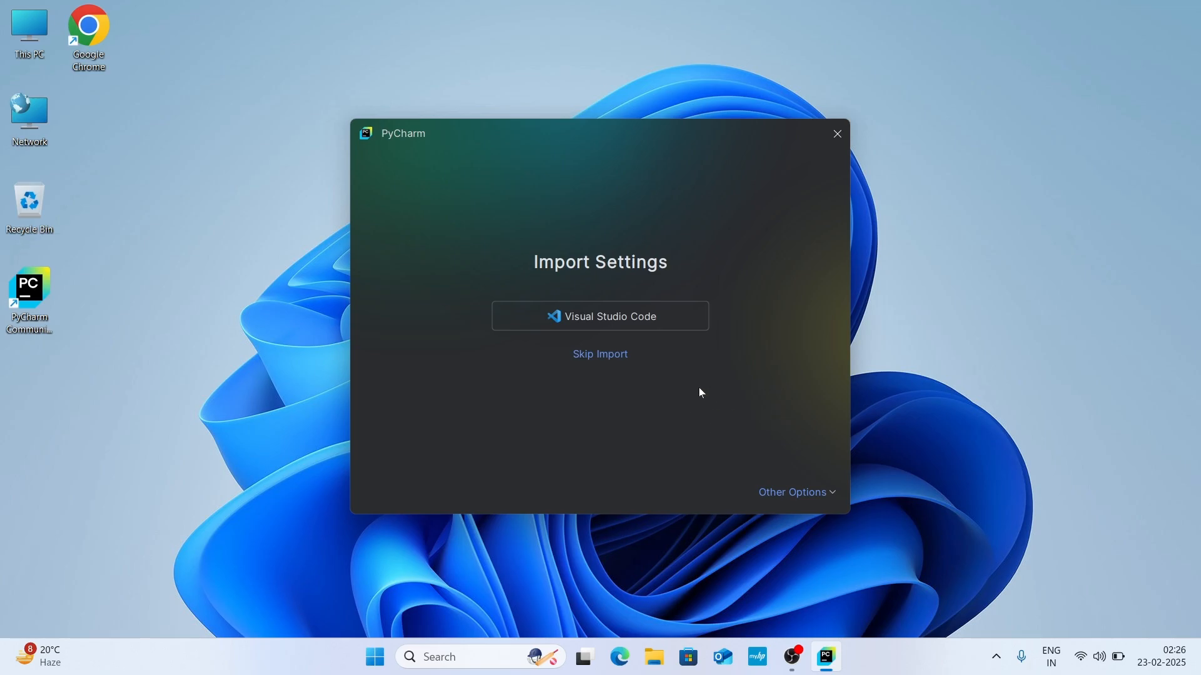
{"action": "left_click", "coordinate": [607, 354]}
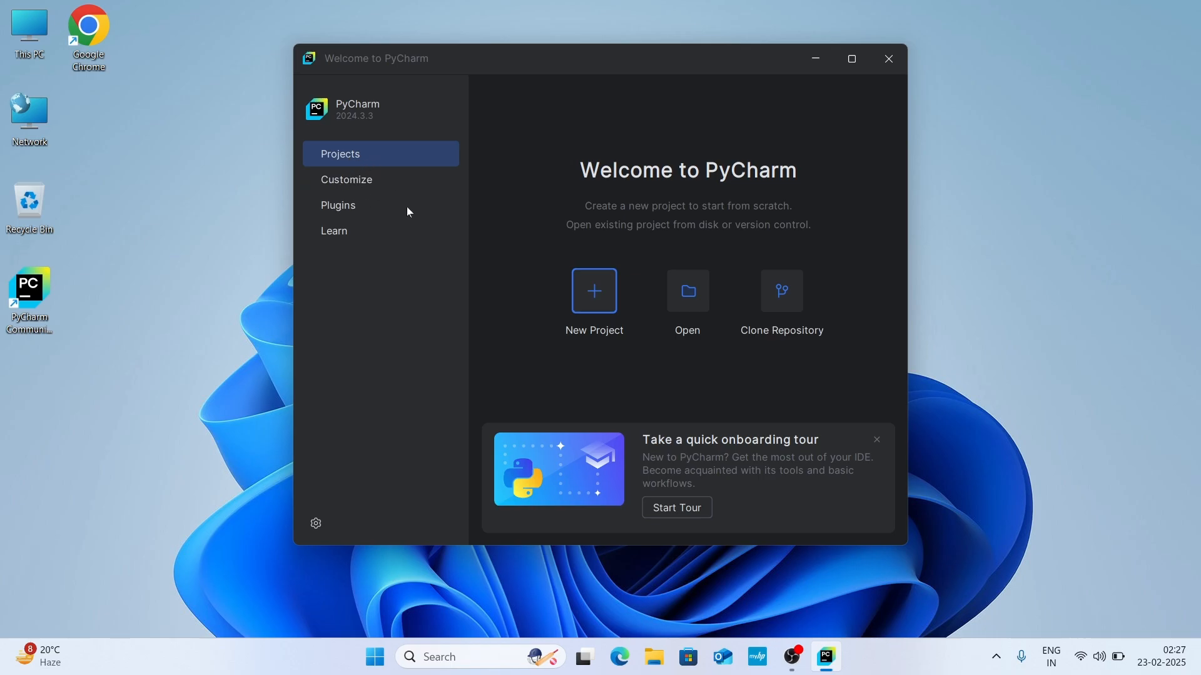
Change the PyCharm appearance theme to Light in the customization settings.
{"action": "left_click", "coordinate": [352, 184]}
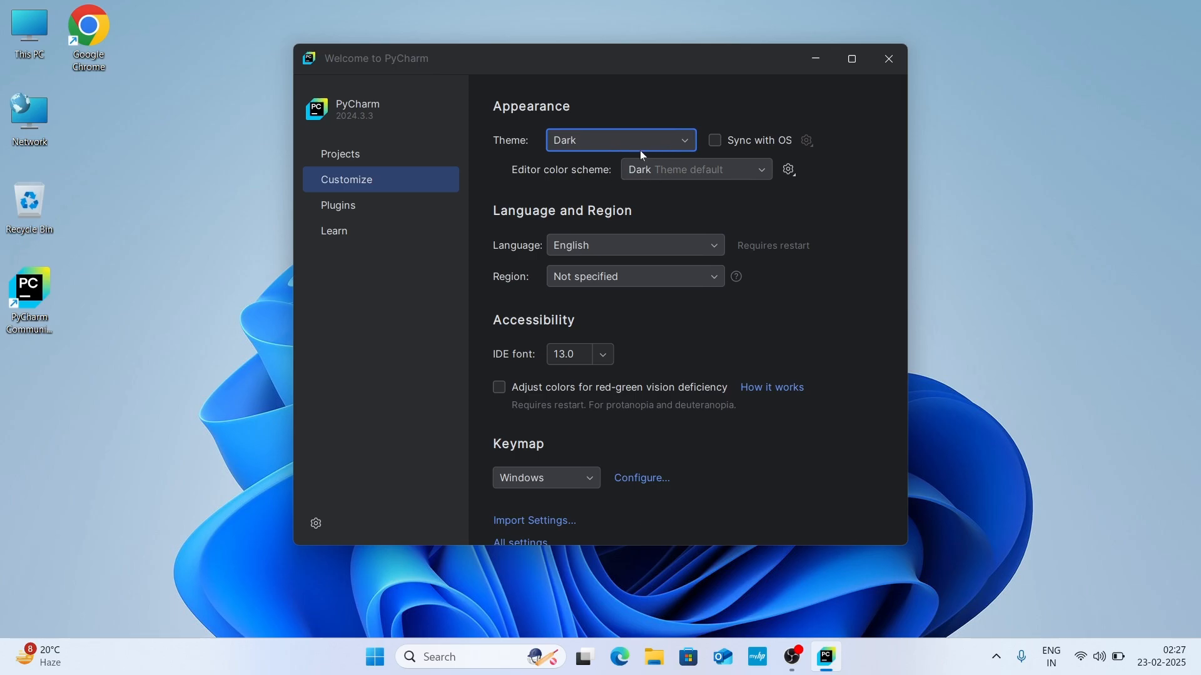
{"action": "left_click", "coordinate": [685, 145]}
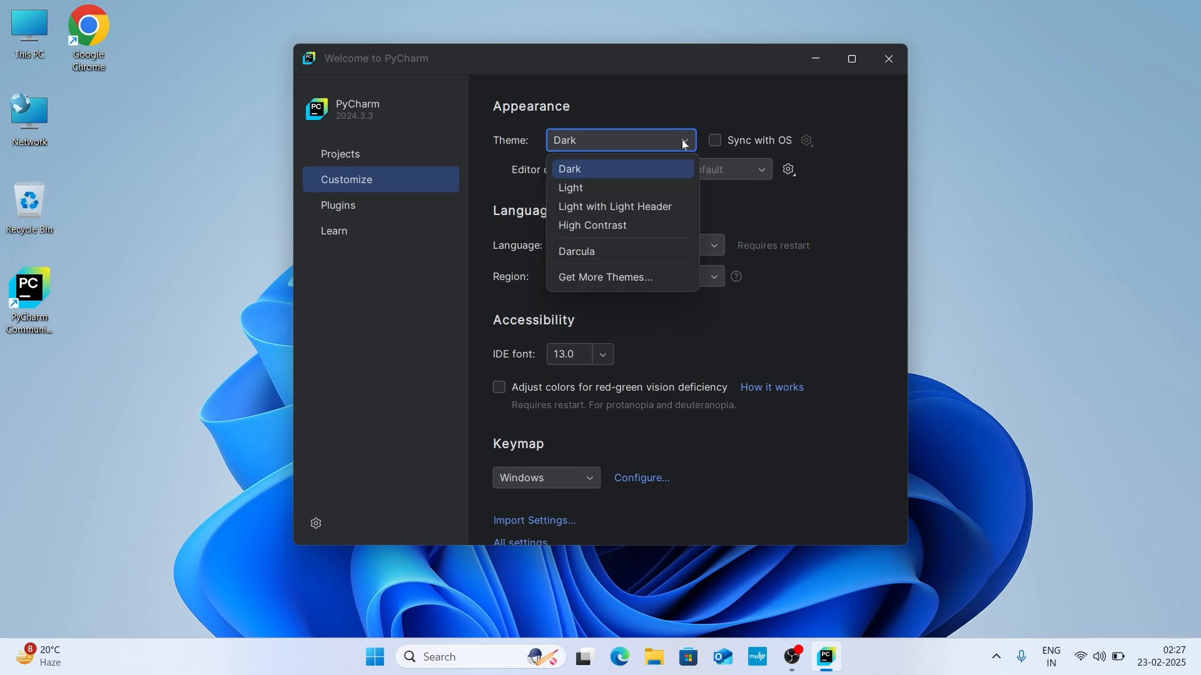
{"action": "left_click", "coordinate": [614, 191]}
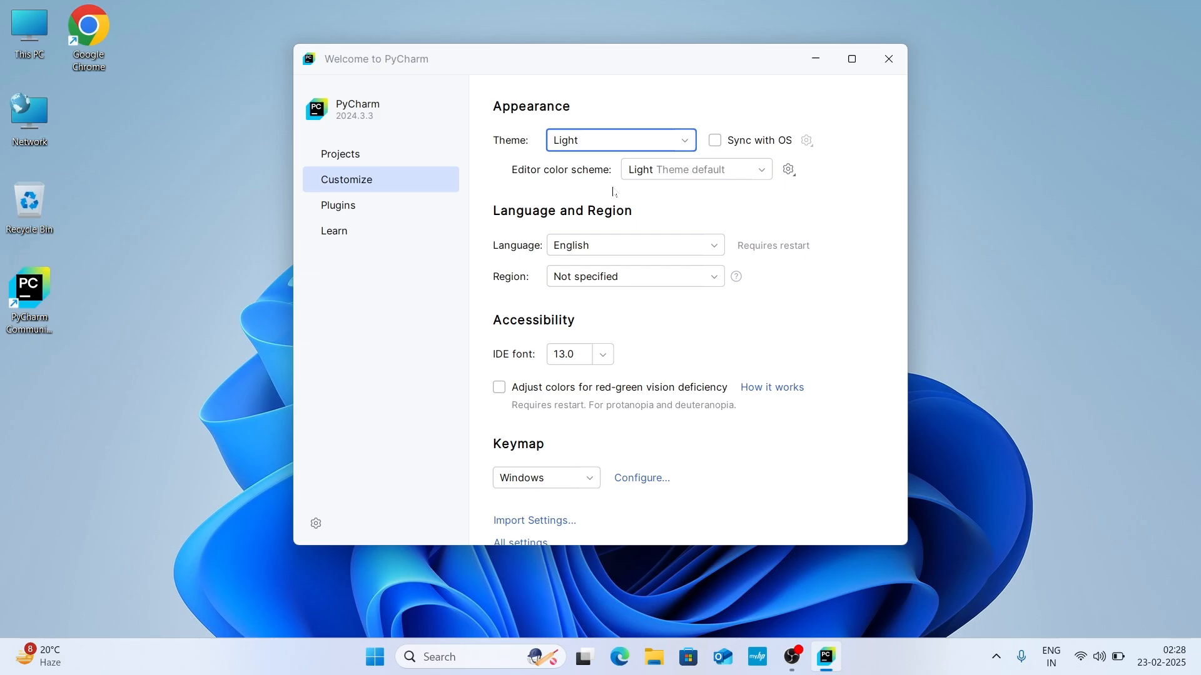
Start a new Pure Python project in a maximized setup window and enable creation of a welcome script.
{"action": "left_click", "coordinate": [351, 213]}
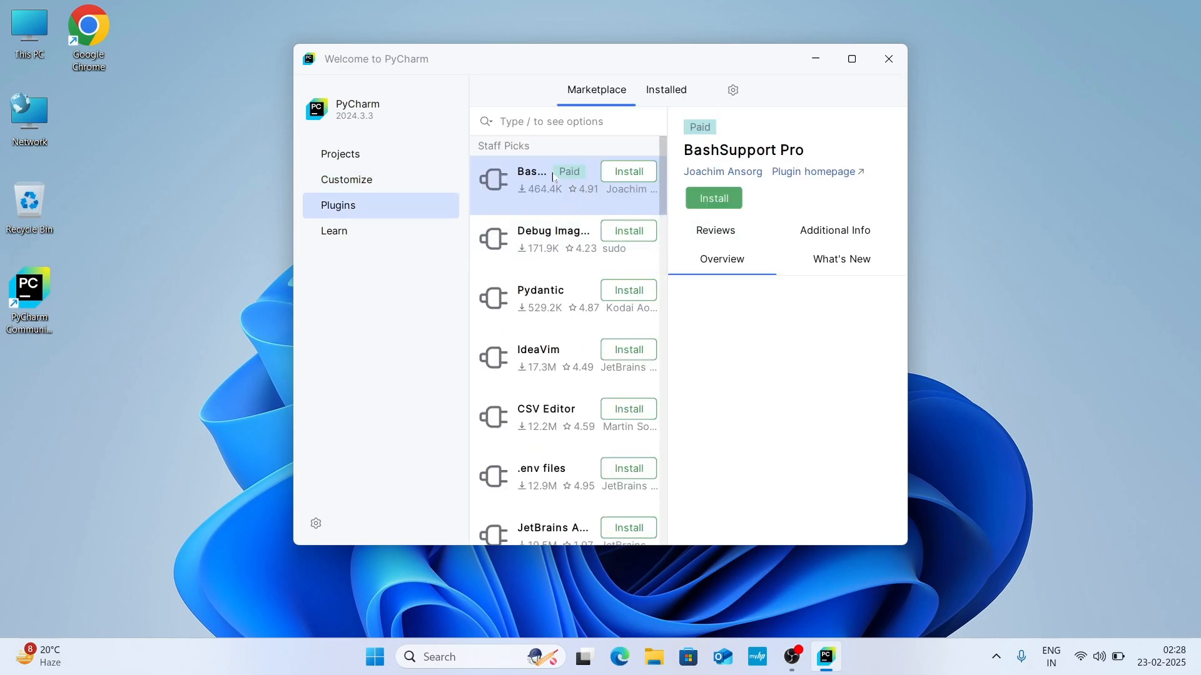
{"action": "left_click", "coordinate": [347, 157]}
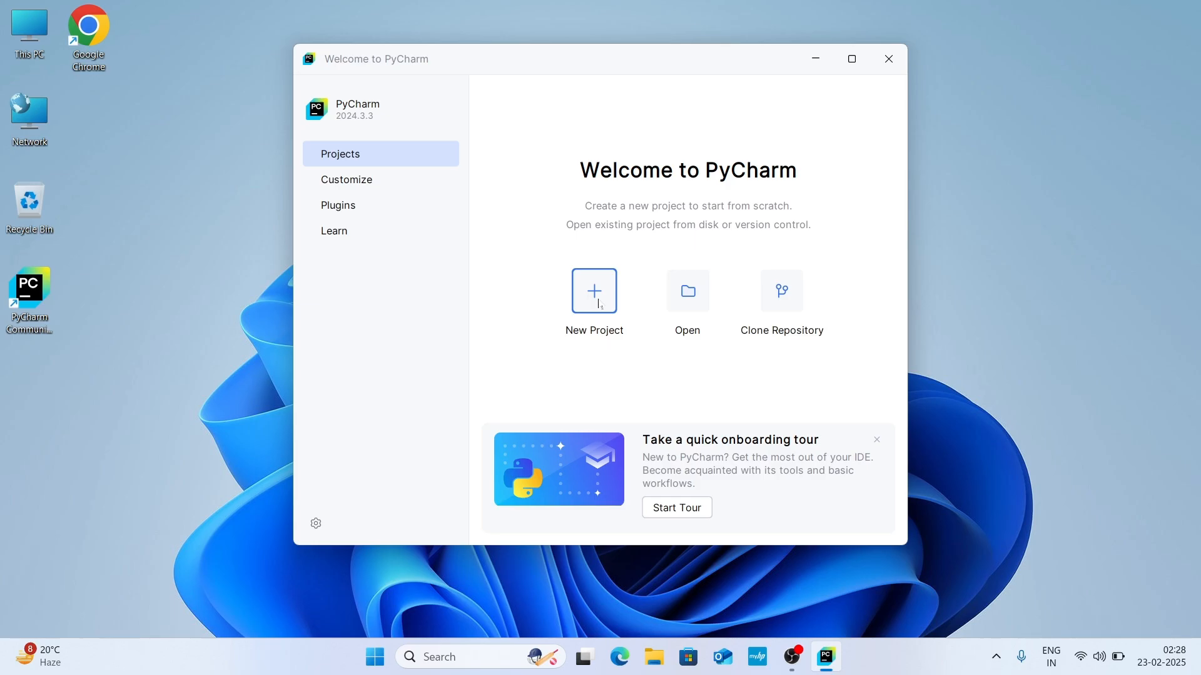
{"action": "left_click", "coordinate": [595, 291]}
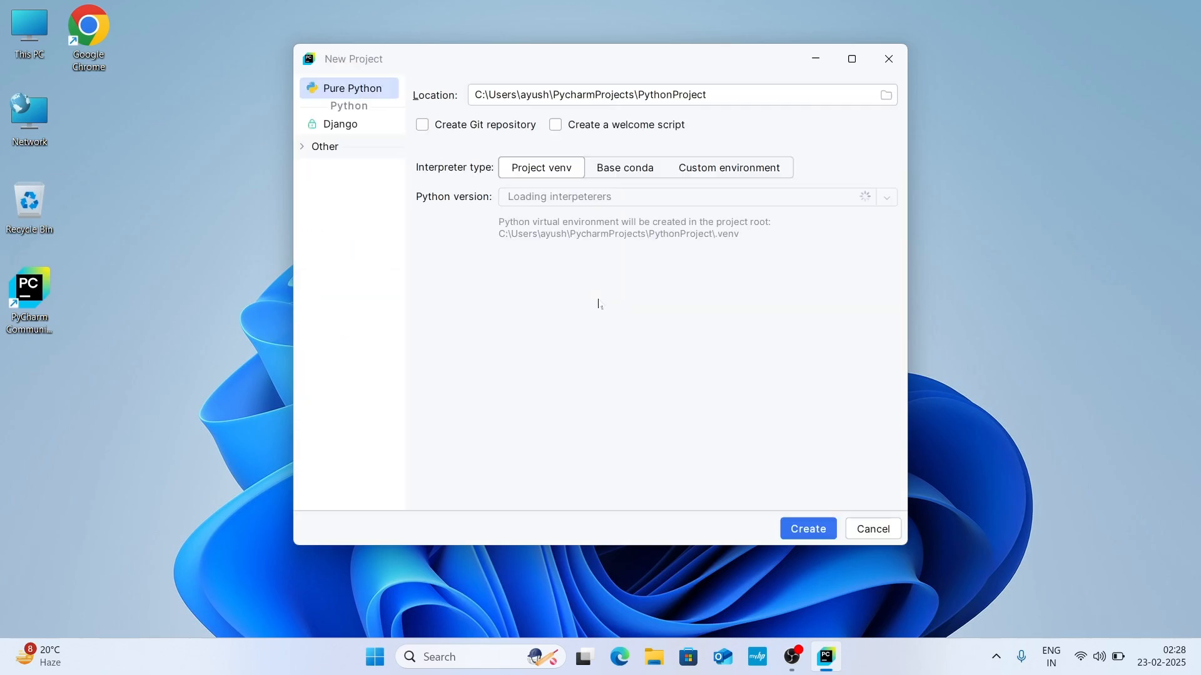
{"action": "left_click", "coordinate": [852, 59]}
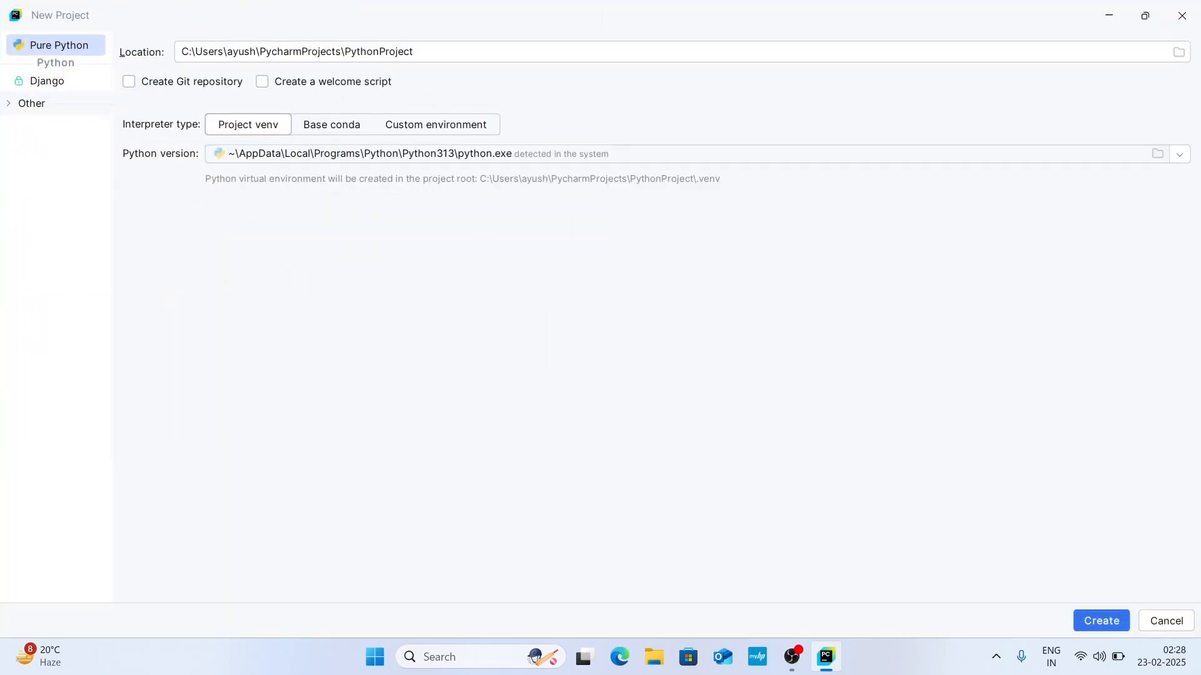
{"action": "left_click", "coordinate": [263, 82]}
{"action": "double_click", "coordinate": [389, 52]}
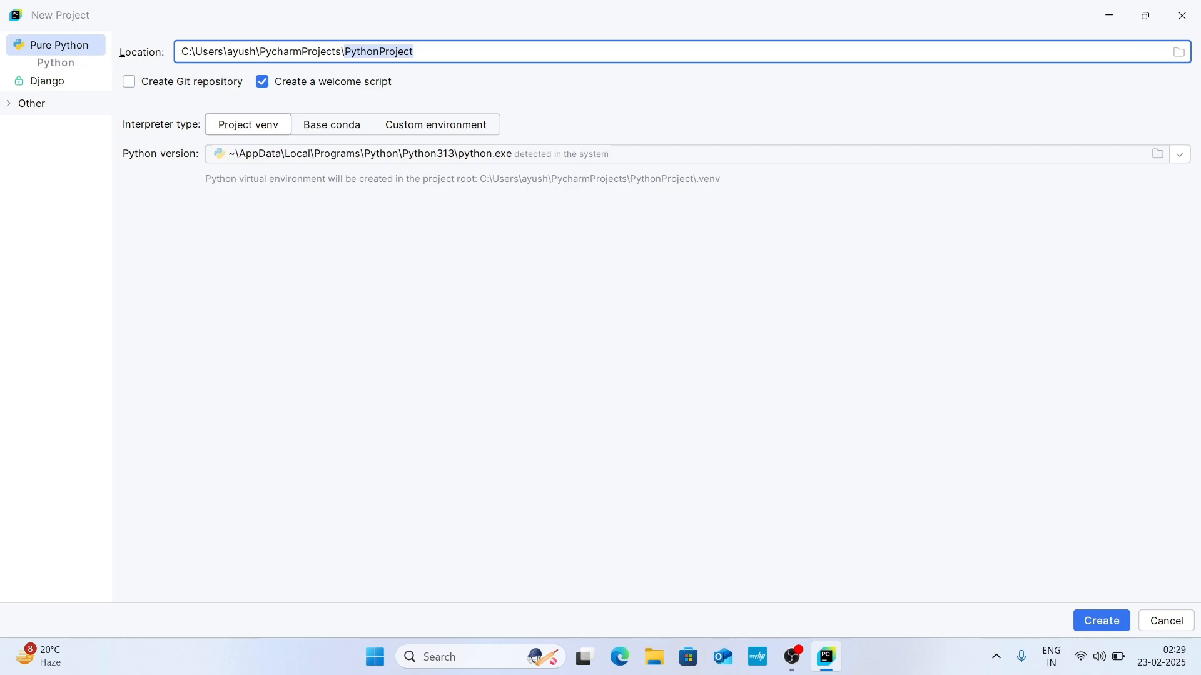
{"action": "left_click", "coordinate": [1178, 54]}
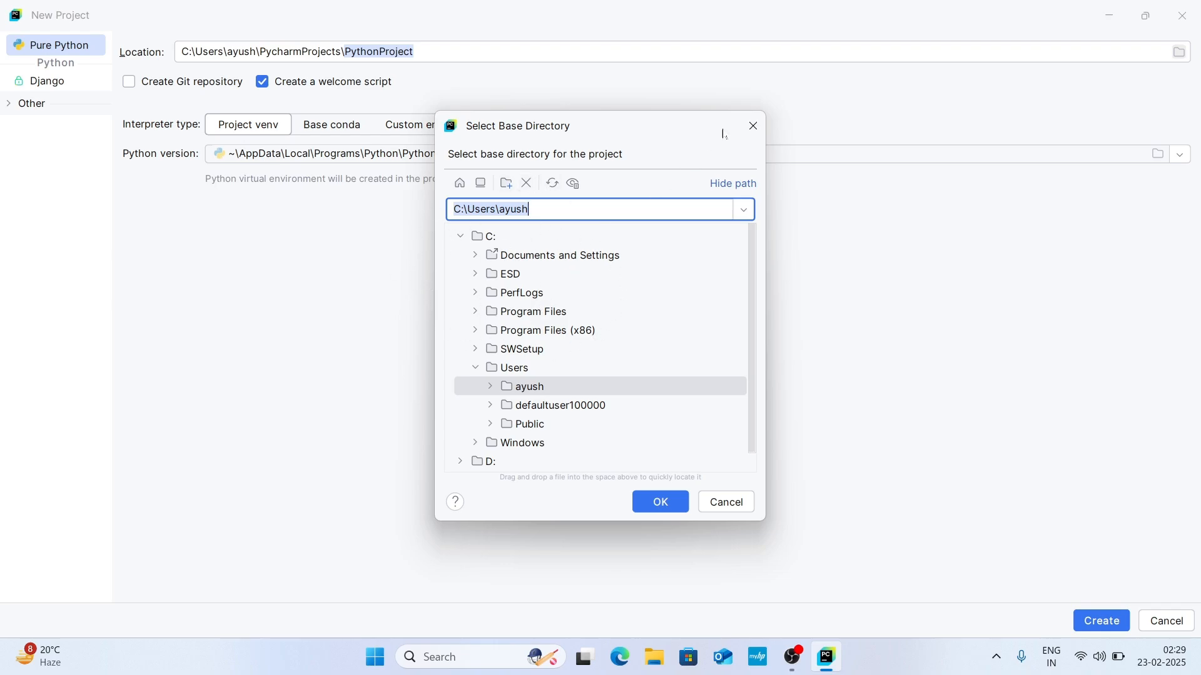
{"action": "left_click", "coordinate": [751, 127]}
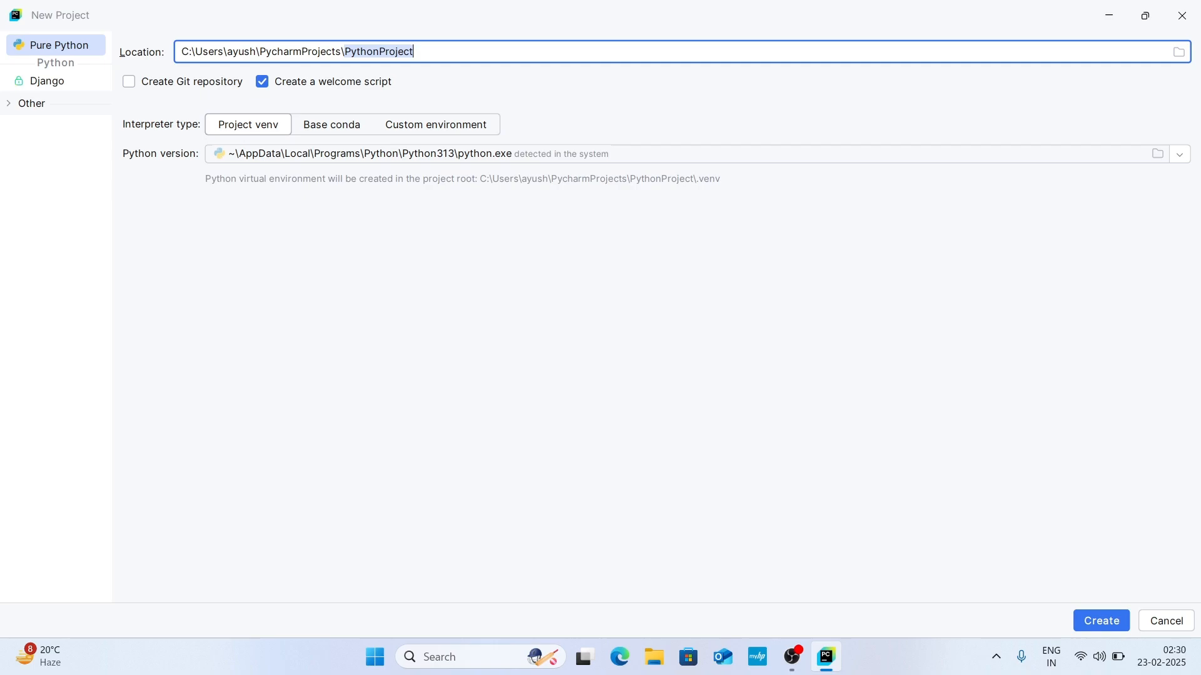
Change the project folder name at the end of the location path to "My First Python Project".
{"action": "left_click", "coordinate": [416, 51]}
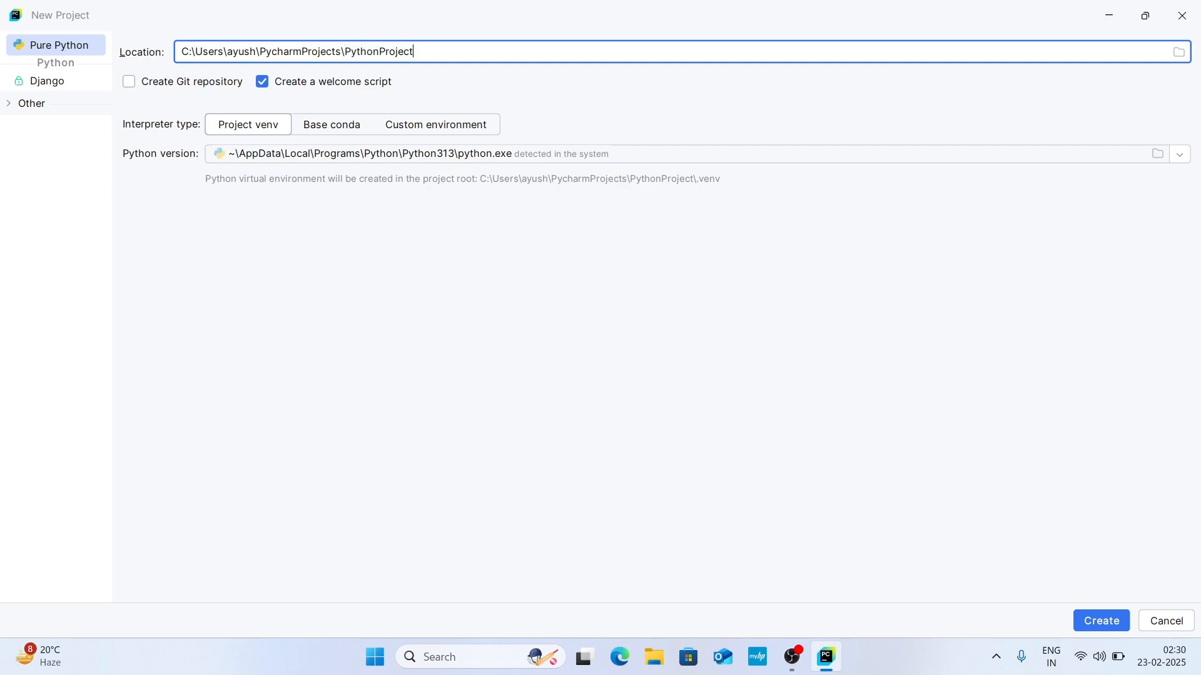
{"action": "key", "text": "BackSpace"}
{"action": "key", "text": "BackSpace"}
{"action": "key", "text": "BackSpace"}
{"action": "key", "text": "BackSpace"}
{"action": "key", "text": "BackSpace"}
{"action": "key", "text": "BackSpace"}
{"action": "key", "text": "BackSpace"}
{"action": "key", "text": "BackSpace"}
{"action": "key", "text": "BackSpace"}
{"action": "key", "text": "BackSpace"}
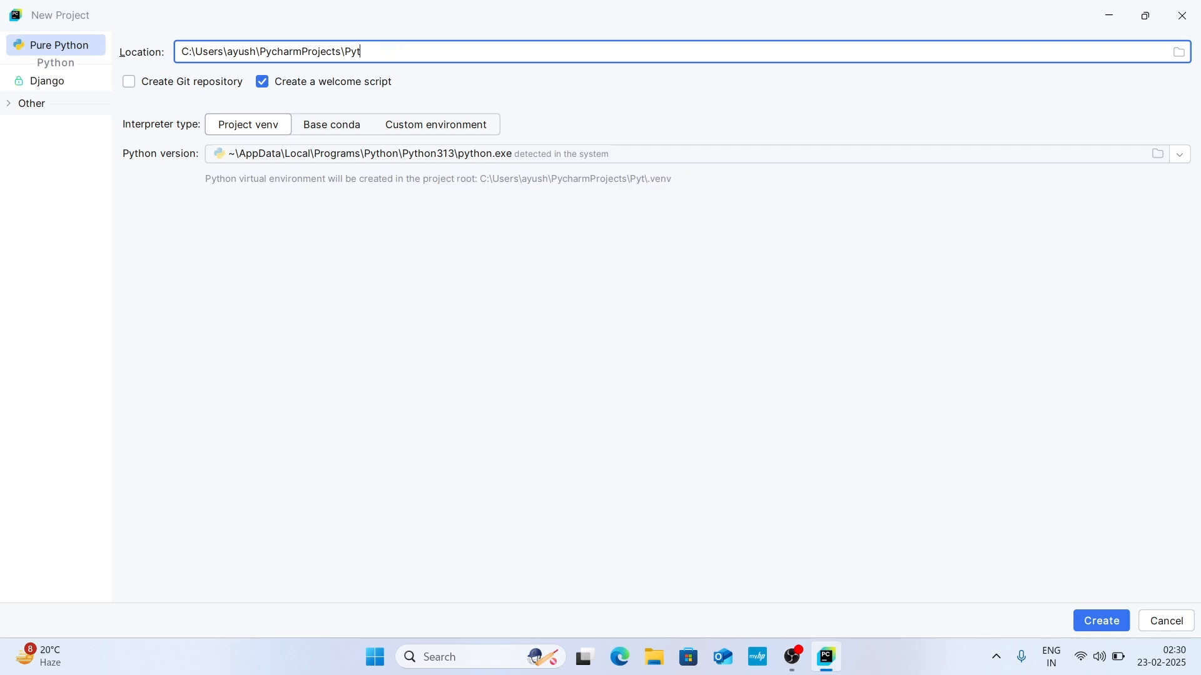
{"action": "key", "text": "BackSpace"}
{"action": "key", "text": "BackSpace"}
{"action": "key", "text": "BackSpace"}
{"action": "type", "text": "My First Pytho"}
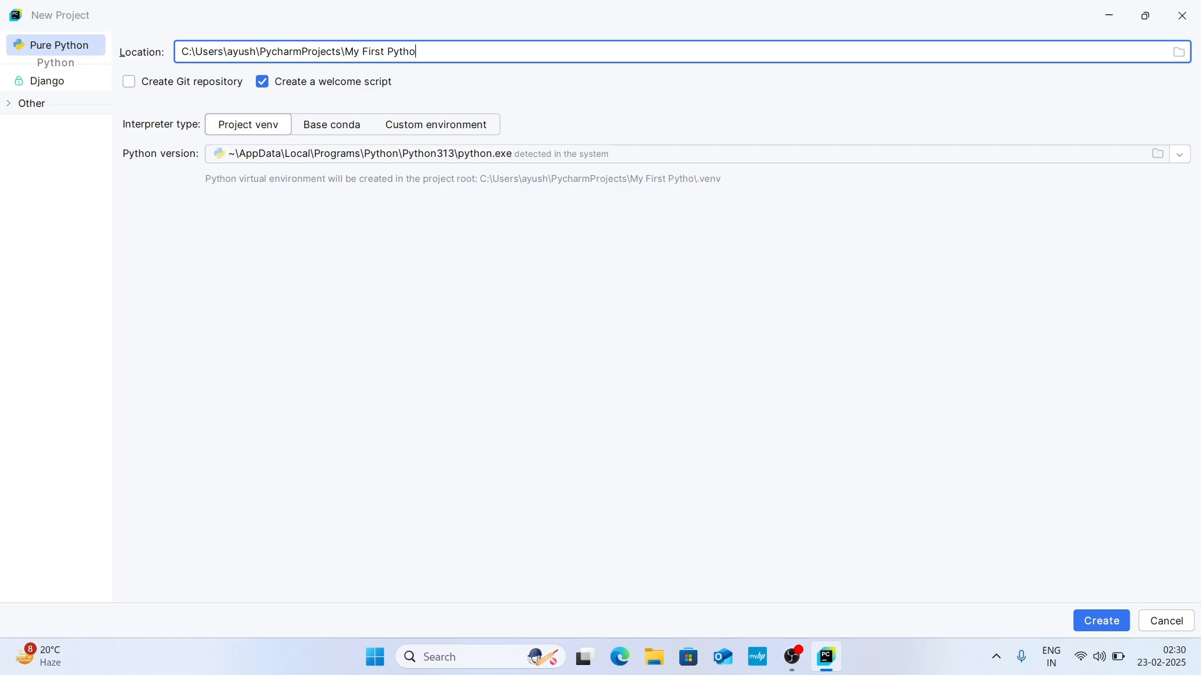
{"action": "type", "text": "n Project"}
Create the project with the detected Python313 interpreter in a project venv, and maximize the project window.
{"action": "left_click", "coordinate": [1181, 157]}
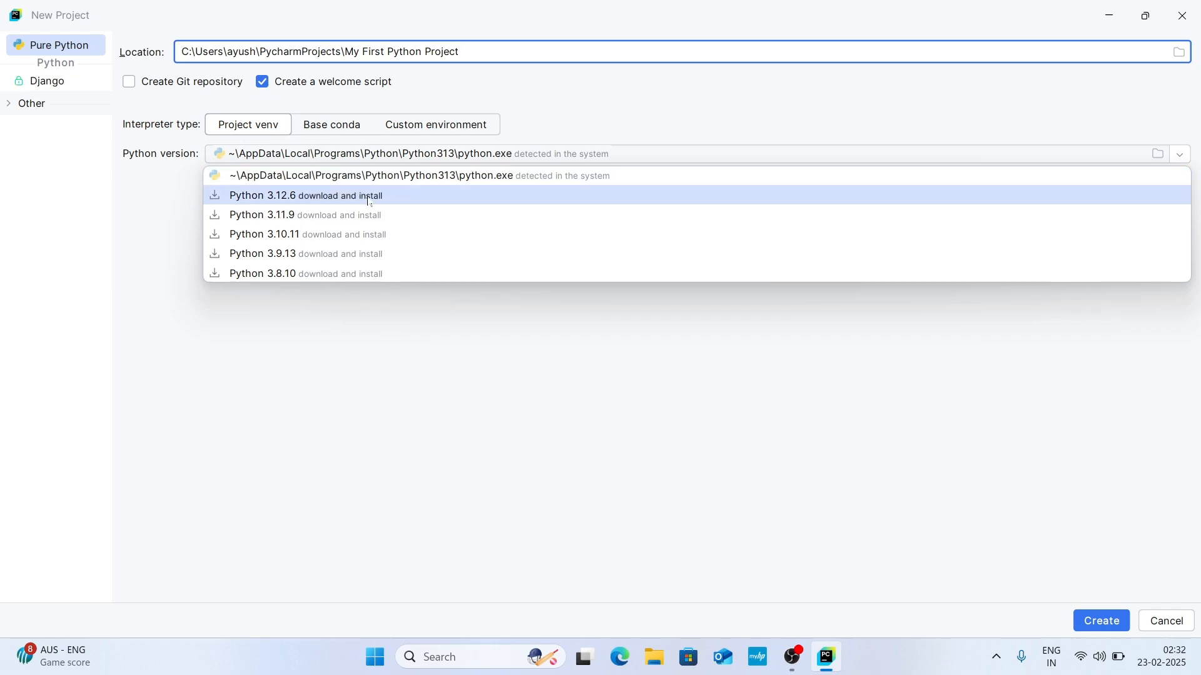
{"action": "left_click", "coordinate": [156, 200]}
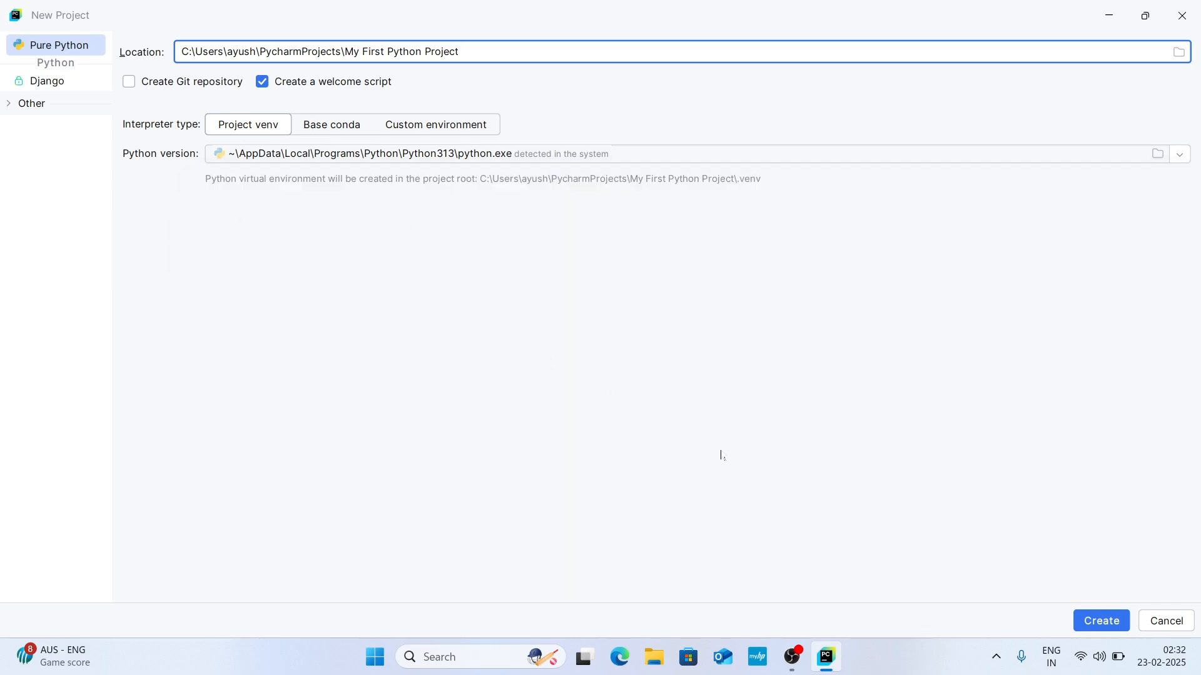
{"action": "left_click", "coordinate": [1115, 623]}
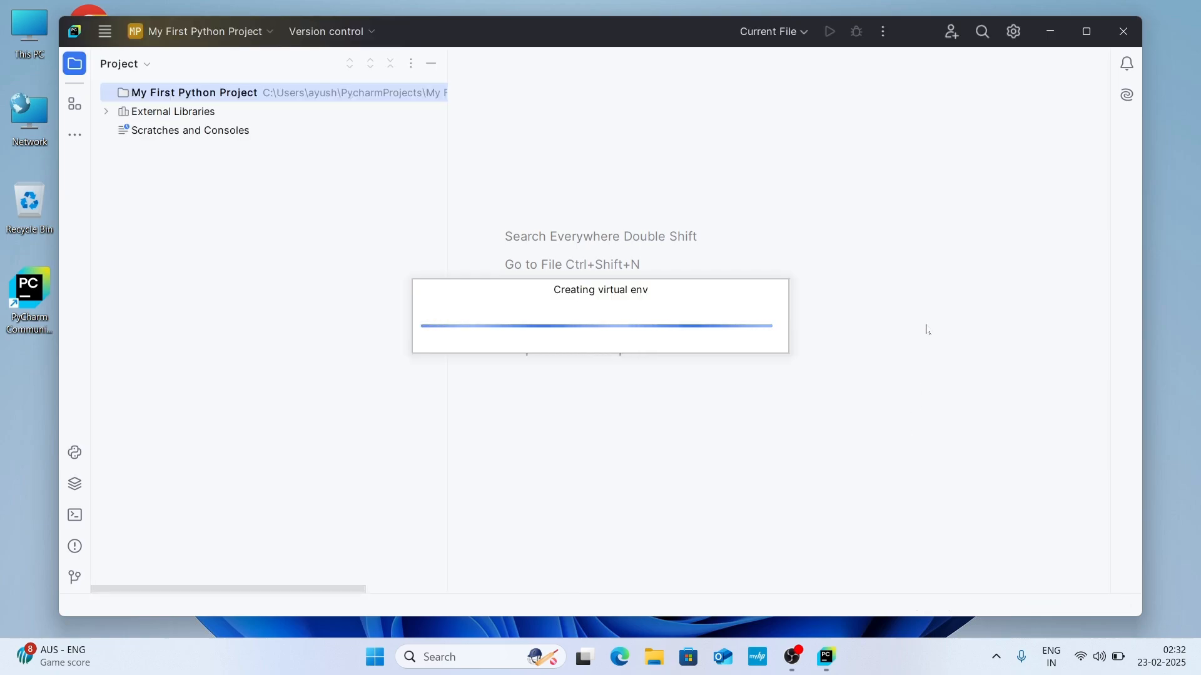
{"action": "left_click", "coordinate": [1089, 32]}
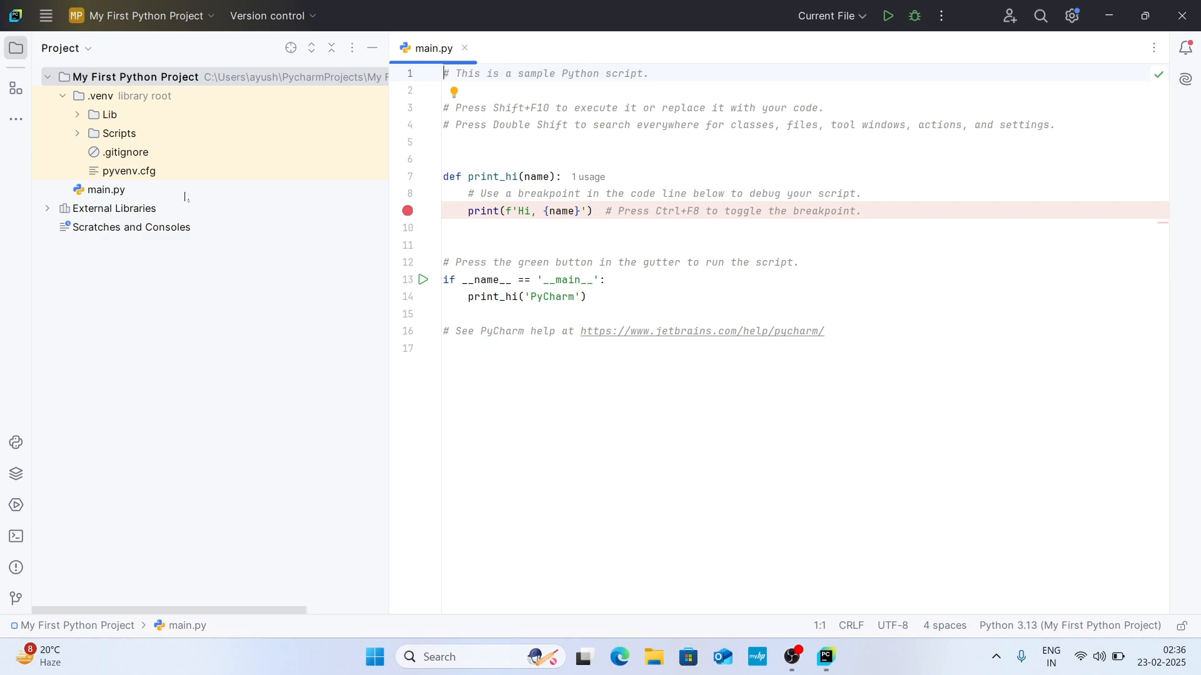
Run the sample script main.py and highlight its greeting line in the run output.
{"action": "left_click", "coordinate": [125, 191]}
{"action": "left_click", "coordinate": [537, 245]}
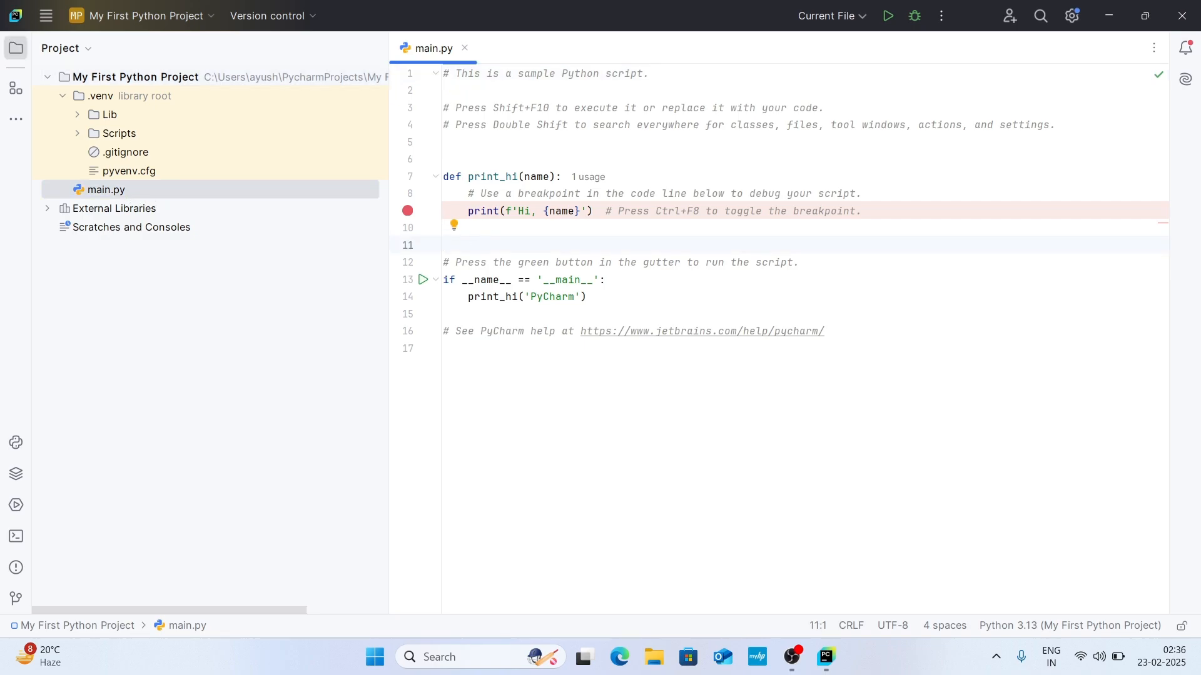
{"action": "left_click", "coordinate": [588, 297]}
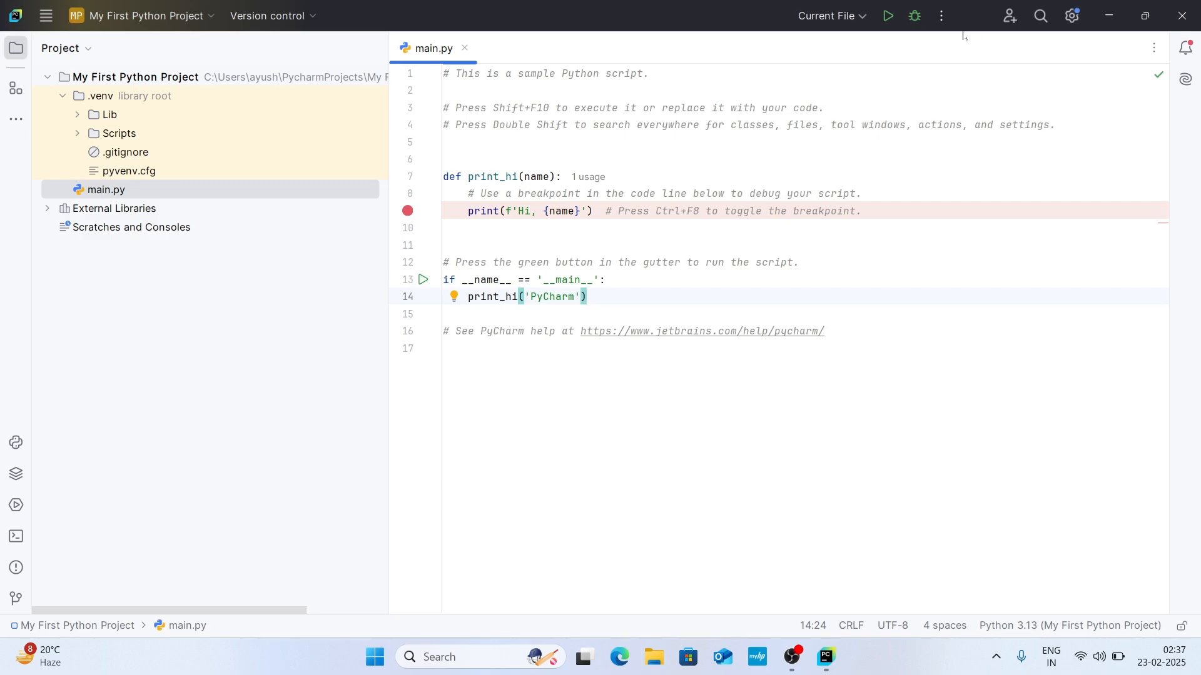
{"action": "left_click", "coordinate": [888, 17]}
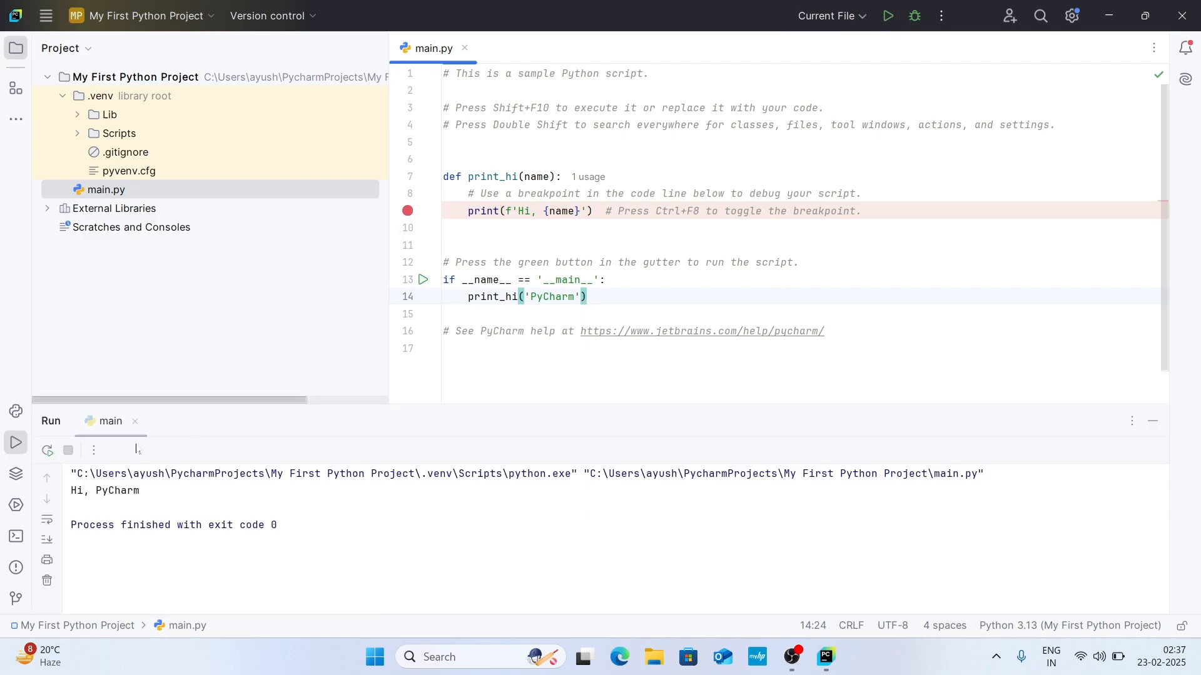
{"action": "left_click_drag", "start_coordinate": [71, 491], "coordinate": [140, 491]}
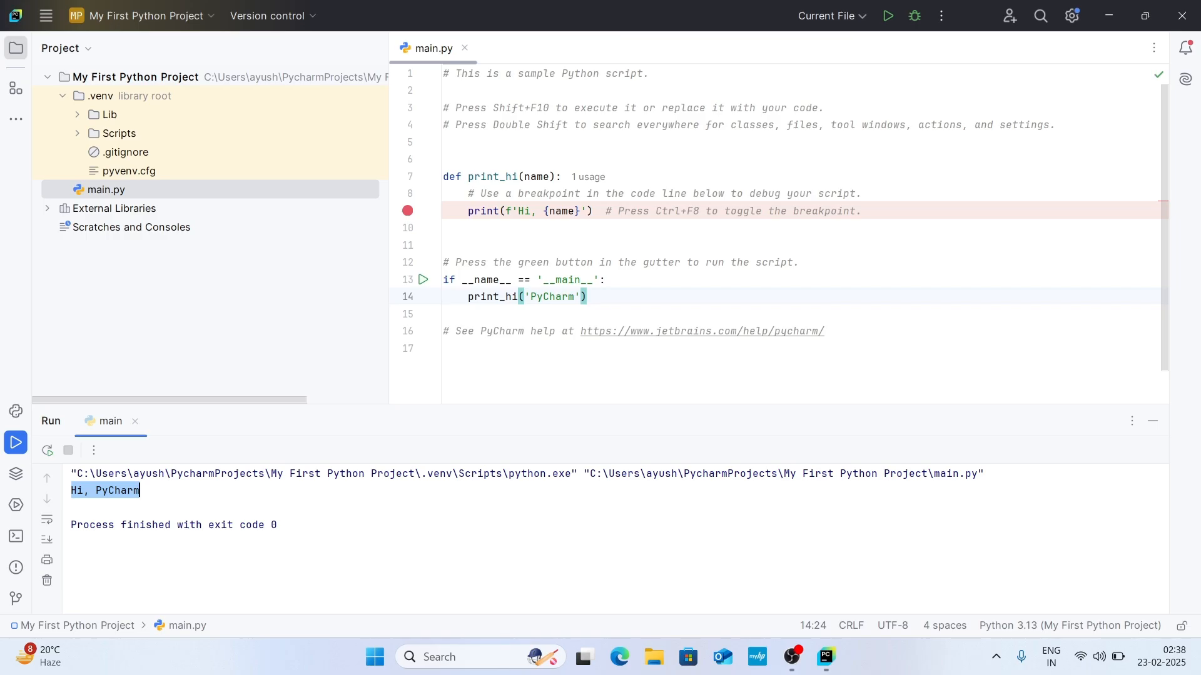
Replace "Hi" with "Welcome" in the print statement of the print_hi function in main.py.
{"action": "left_click", "coordinate": [531, 211]}
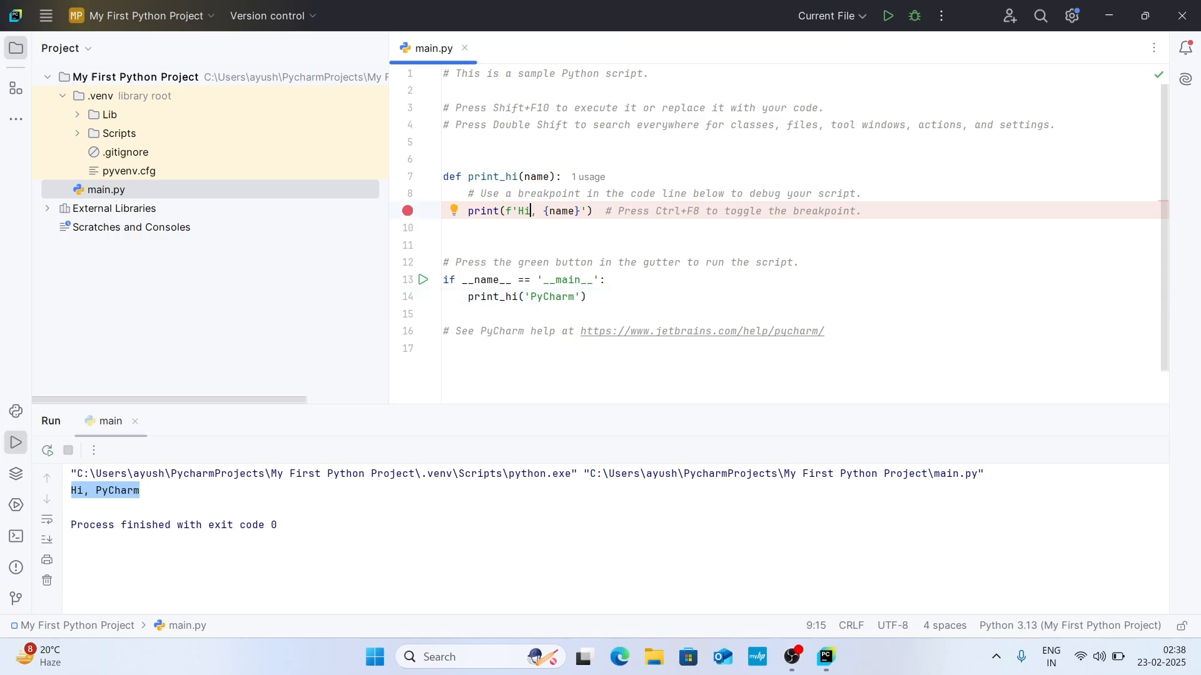
{"action": "key", "text": "BackSpace"}
{"action": "key", "text": "BackSpace"}
{"action": "type", "text": "Welcome"}
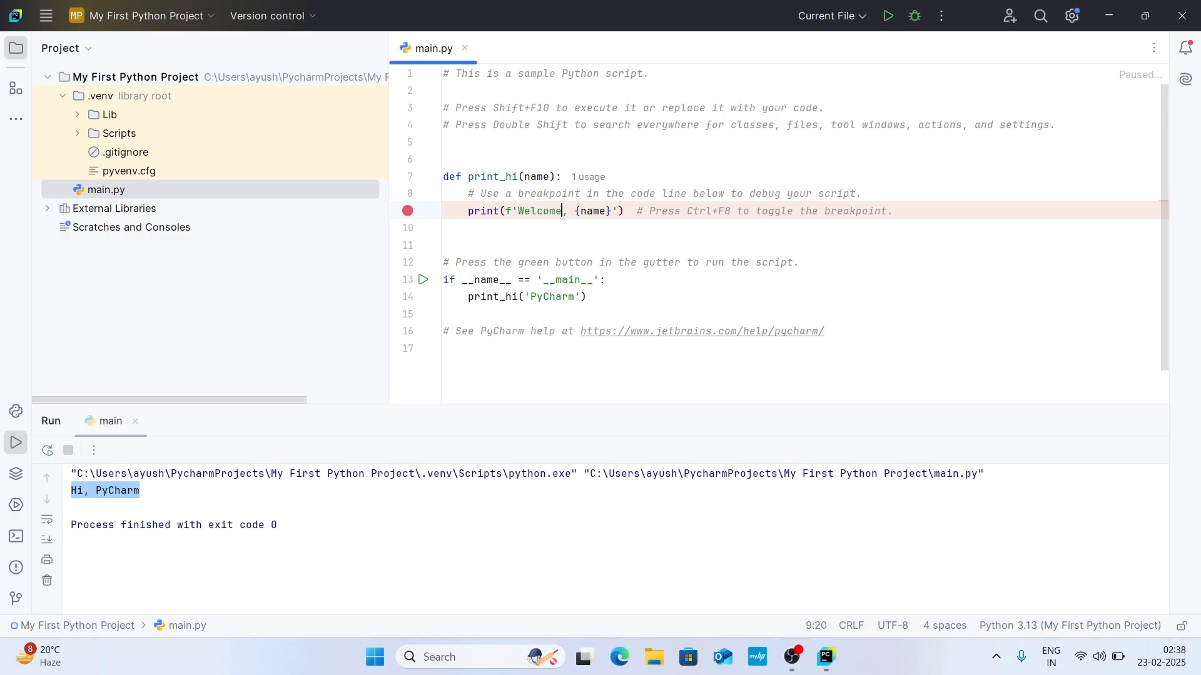
Replace the 'PyCharm' argument of the print_hi call with "to" followed by the channel name, and rerun main.py.
{"action": "left_click", "coordinate": [574, 297]}
{"action": "key", "text": "BackSpace"}
{"action": "key", "text": "BackSpace"}
{"action": "key", "text": "BackSpace"}
{"action": "key", "text": "BackSpace"}
{"action": "key", "text": "BackSpace"}
{"action": "key", "text": "BackSpace"}
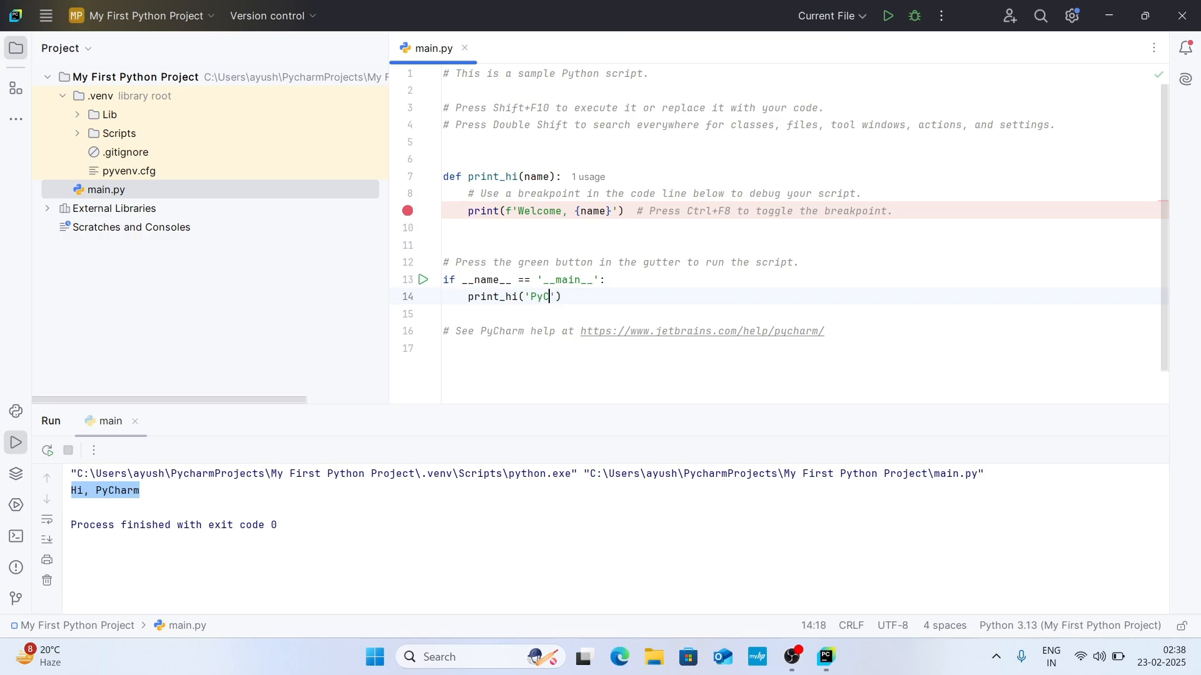
{"action": "key", "text": "BackSpace"}
{"action": "type", "text": "to CodeCraftWithAyush"}
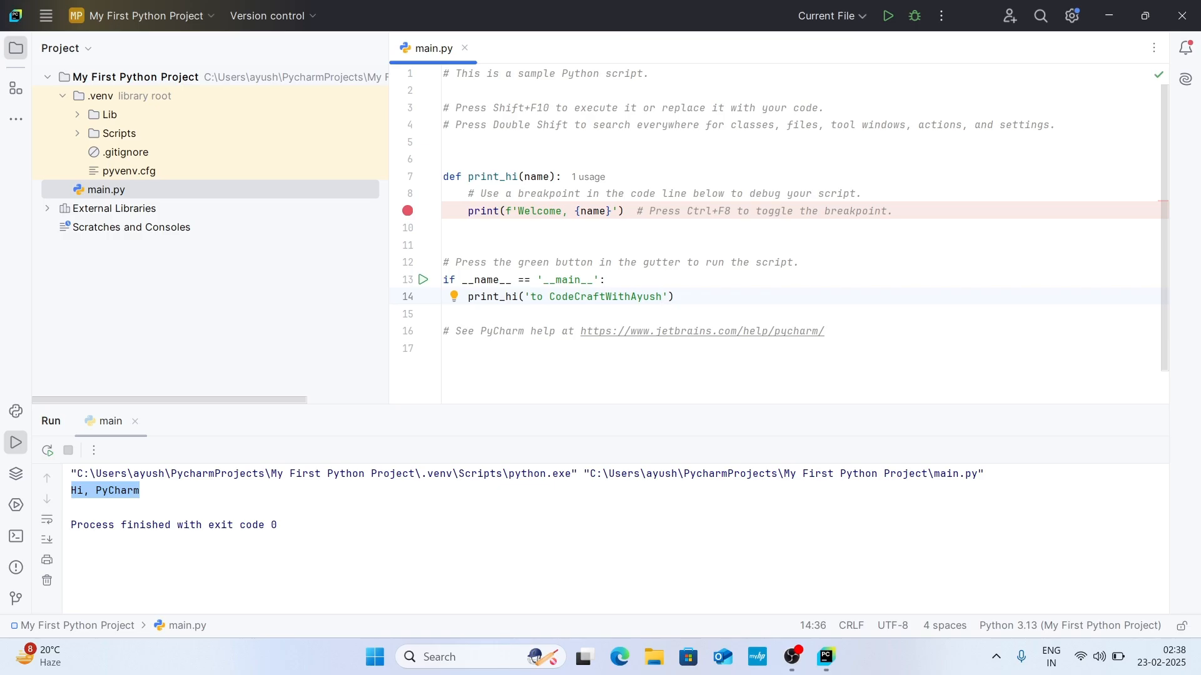
{"action": "left_click", "coordinate": [891, 15]}
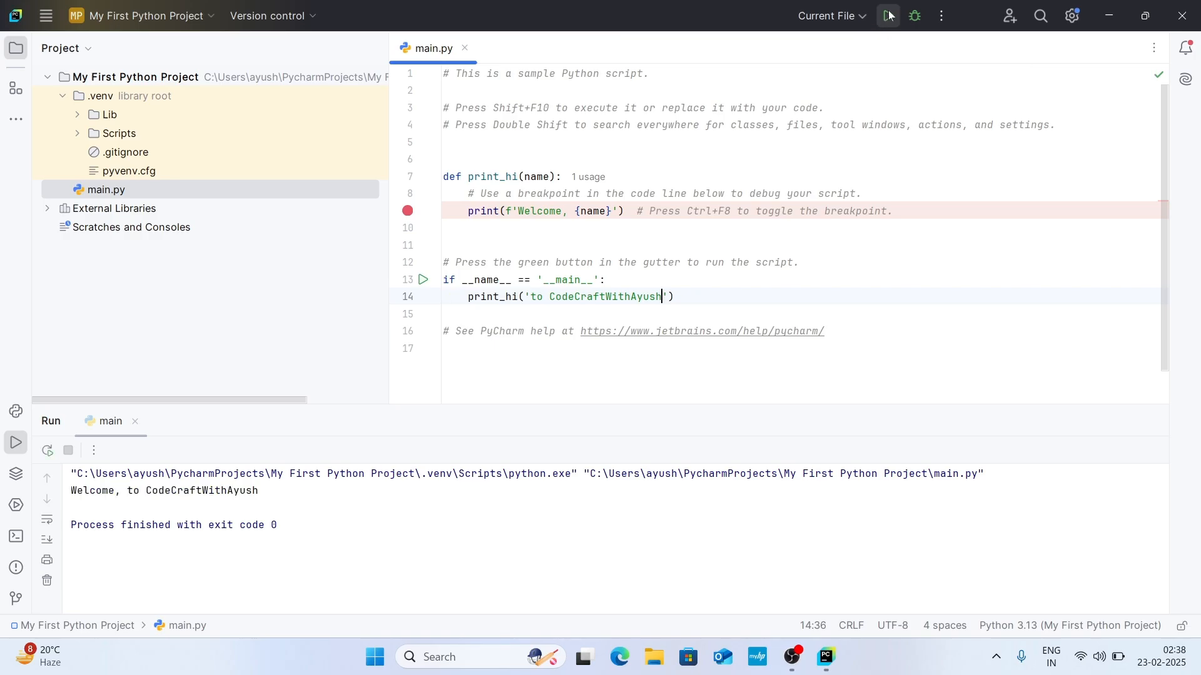
{"action": "left_click_drag", "start_coordinate": [71, 491], "coordinate": [259, 491]}
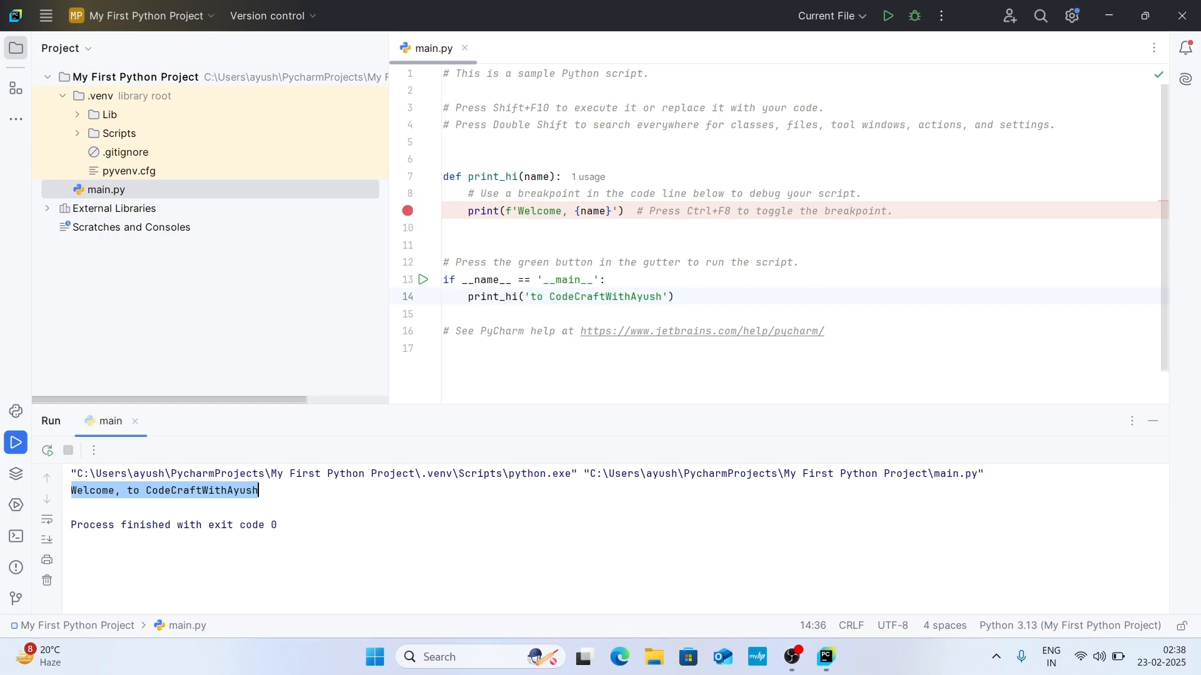